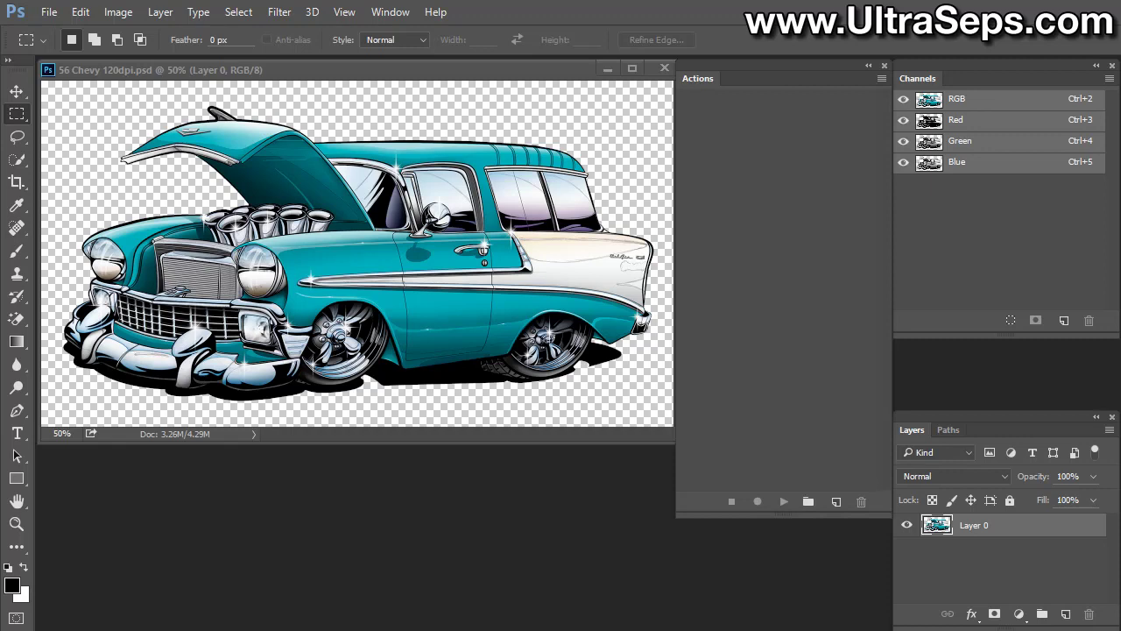
# Browse the five files in the Duotone Windows folder, then minimize File Explorer to reveal Photoshop
pyautogui.moveTo(1023, 191); pyautogui.dragTo(472, 199)
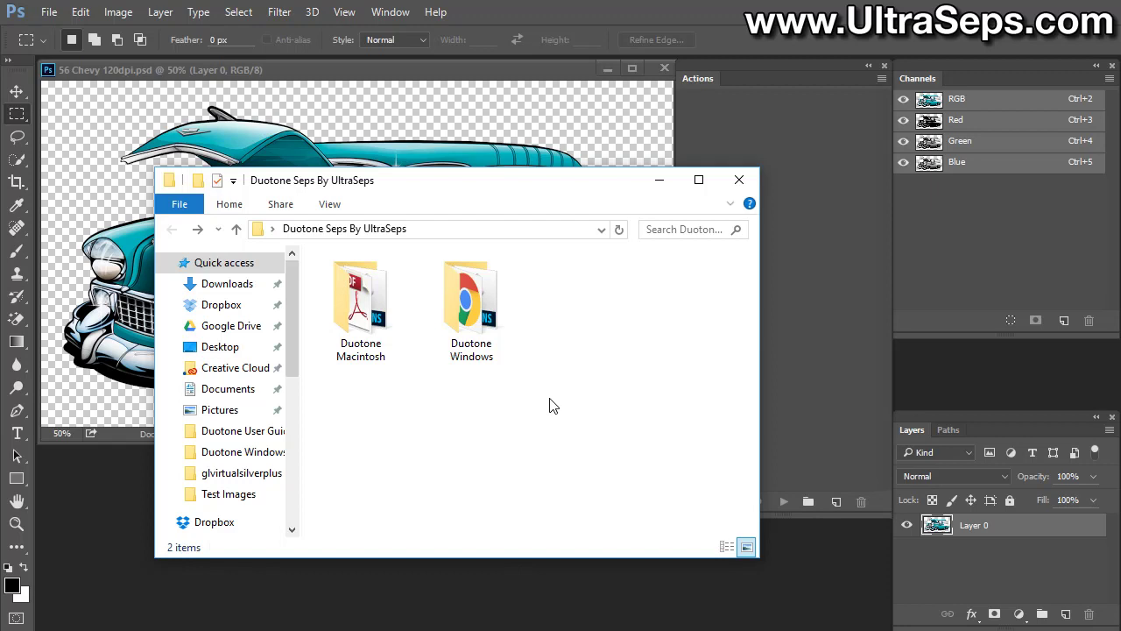
pyautogui.doubleClick(483, 322)
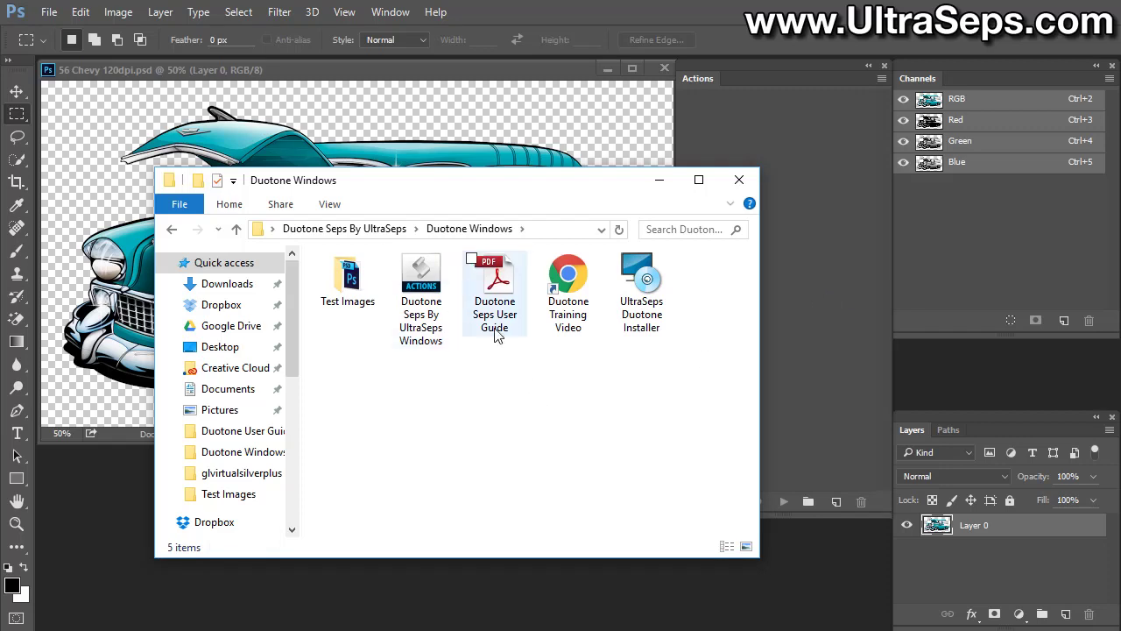
pyautogui.moveTo(653, 300)
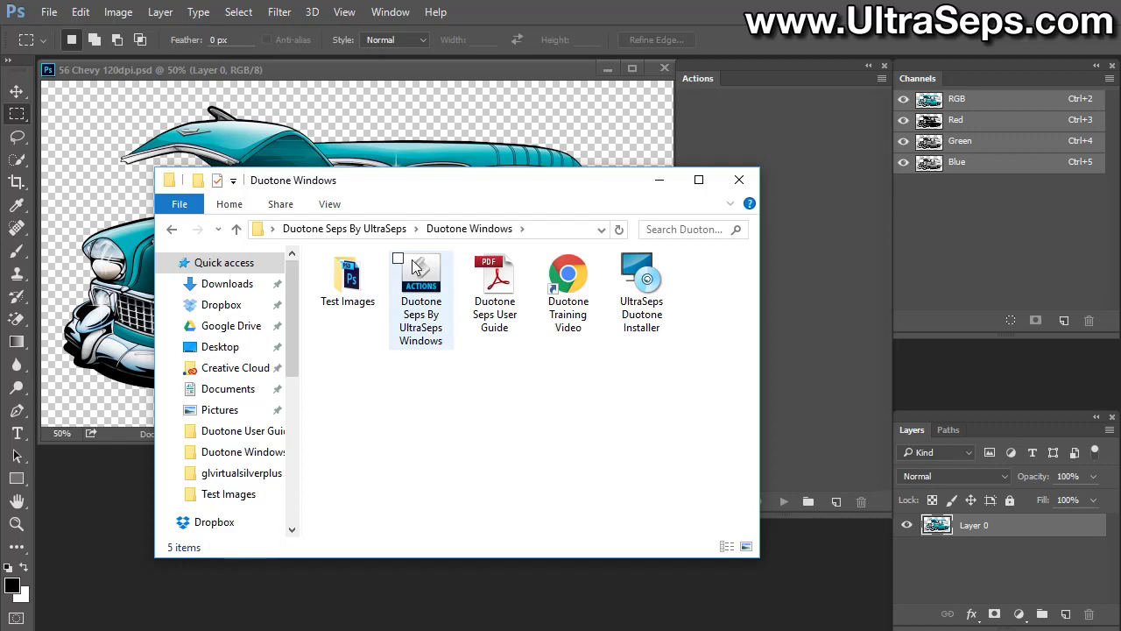
pyautogui.moveTo(416, 259)
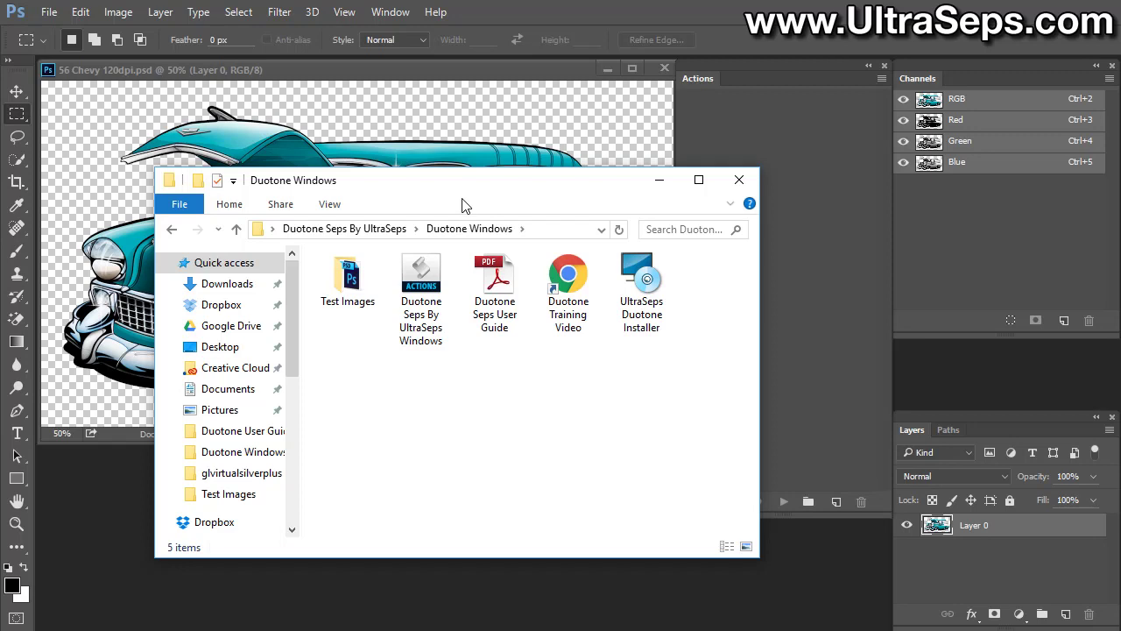
pyautogui.press('super+Down')
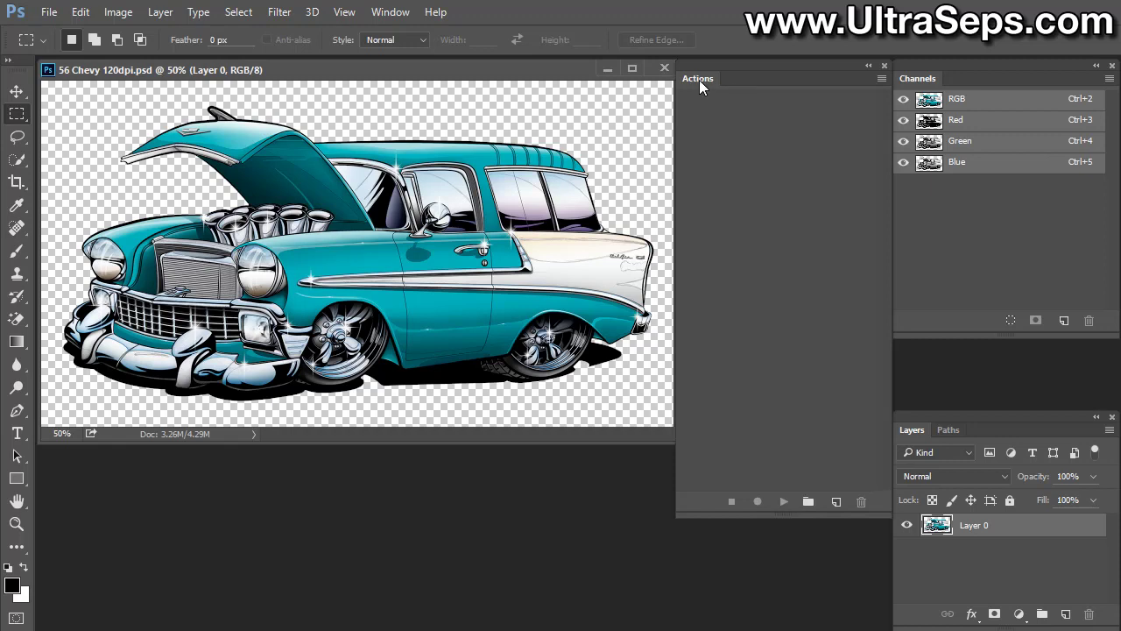
# Load the Duotone Seps By UltraSeps Windows .ATN file into the Actions panel
pyautogui.click(396, 13)
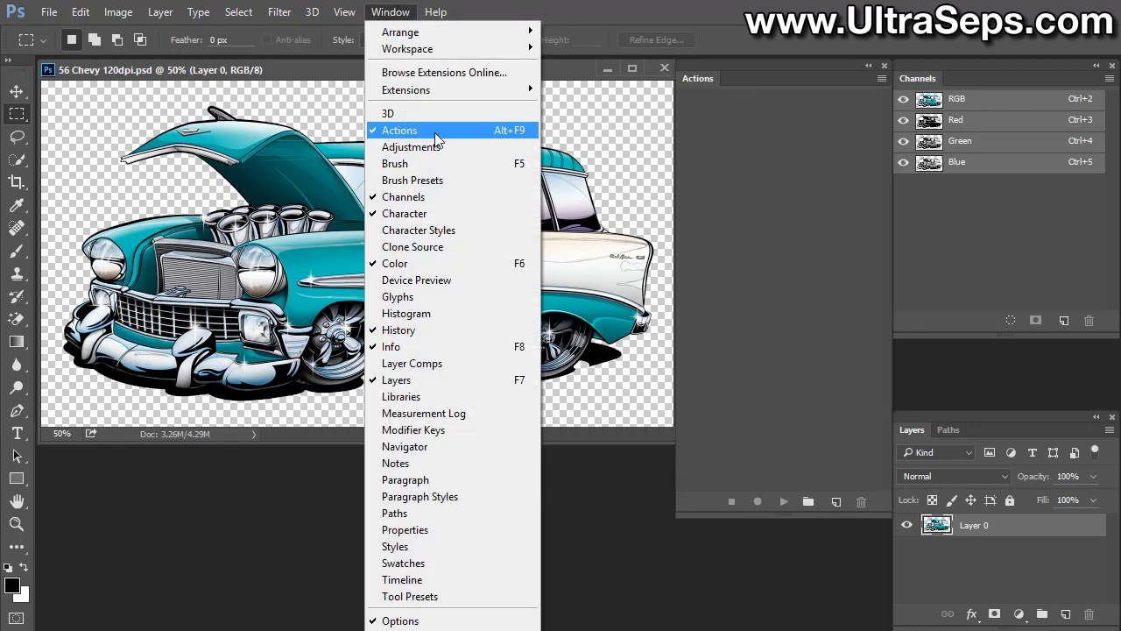
pyautogui.click(807, 91)
pyautogui.click(881, 80)
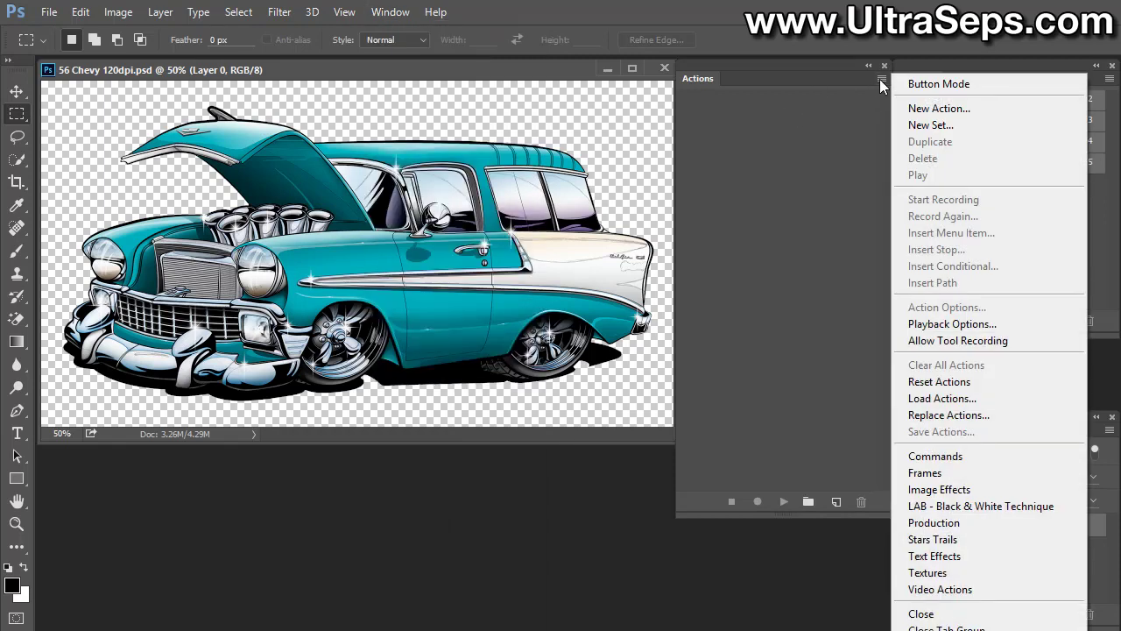
pyautogui.click(951, 402)
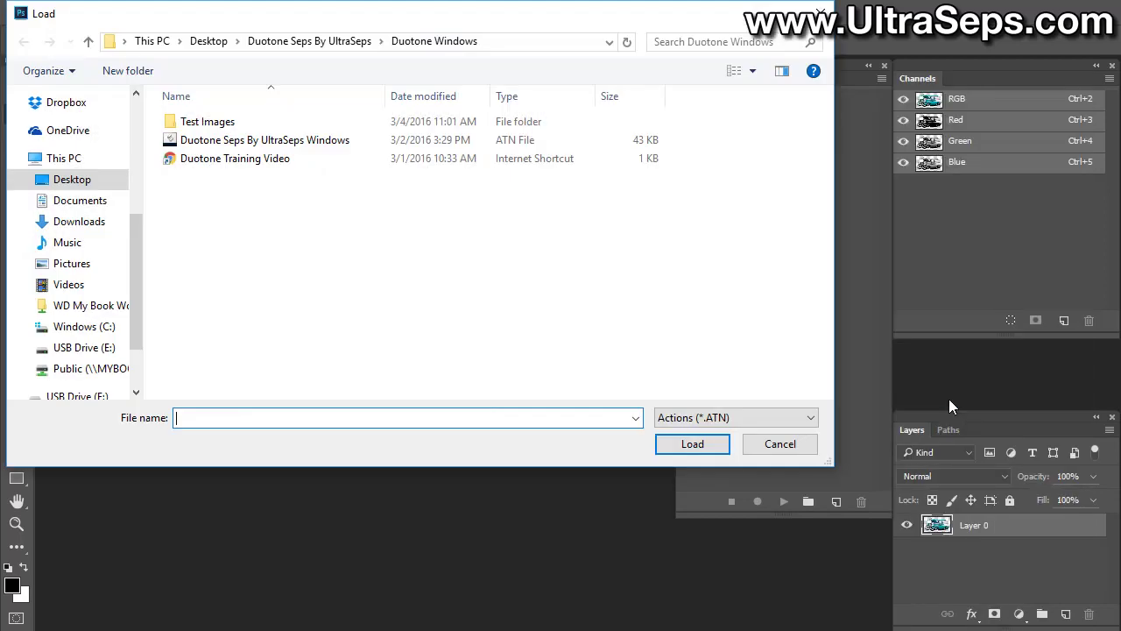
pyautogui.click(381, 293)
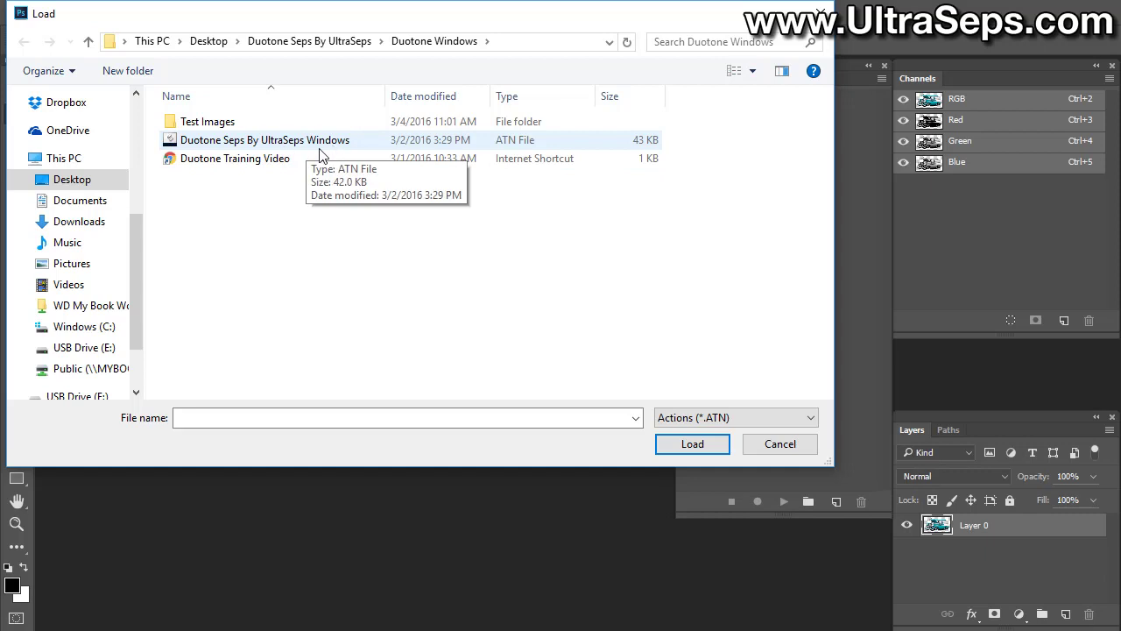
pyautogui.doubleClick(180, 142)
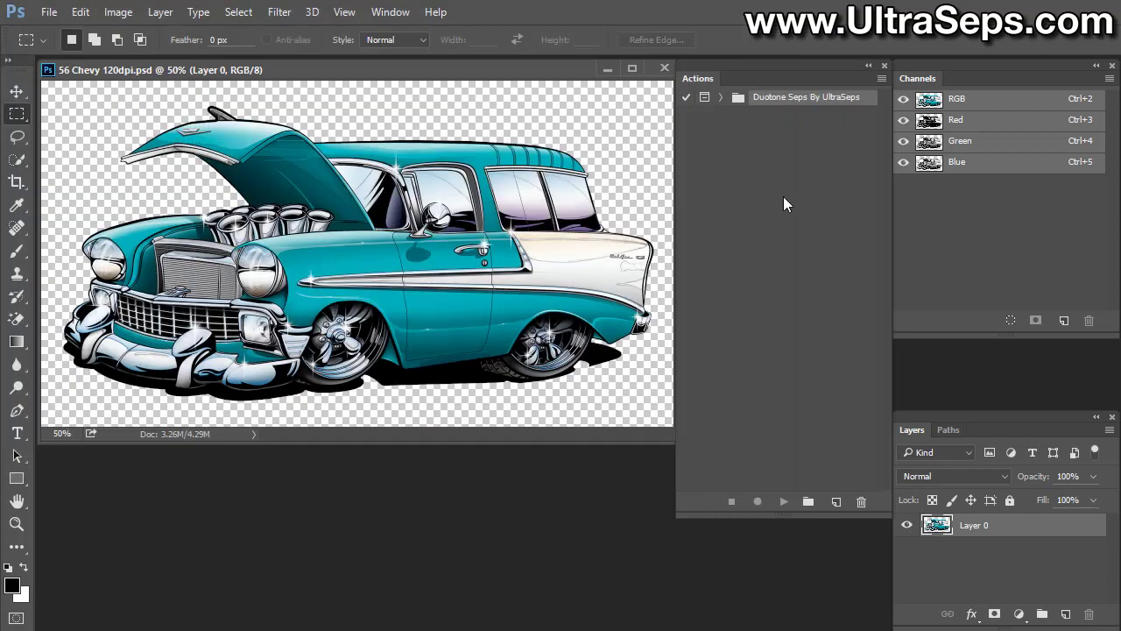
# Expand the Duotone Seps set and resize the Actions panel taller and slightly wider
pyautogui.click(779, 158)
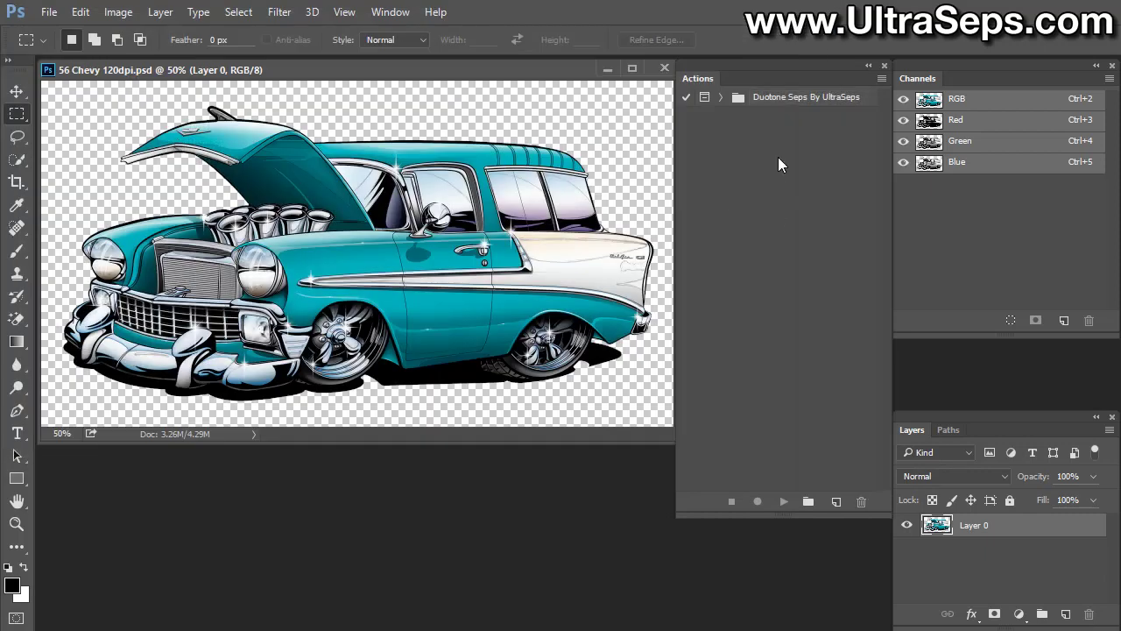
pyautogui.click(720, 97)
pyautogui.moveTo(878, 513); pyautogui.dragTo(878, 629)
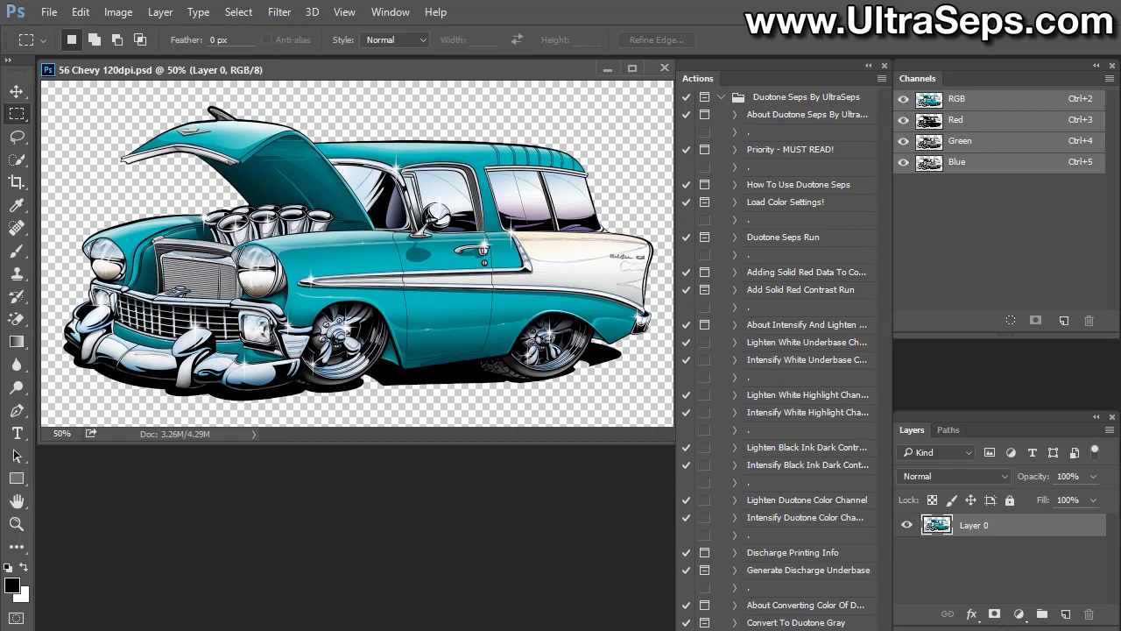
pyautogui.moveTo(881, 627); pyautogui.dragTo(881, 607)
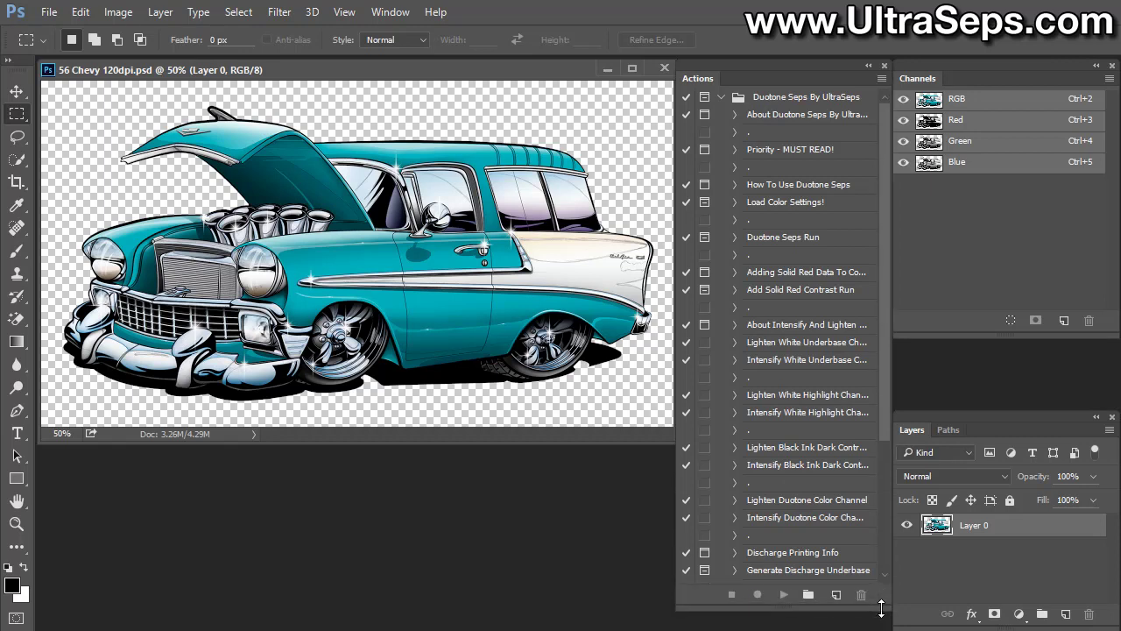
pyautogui.scroll(-4, 832, 464)
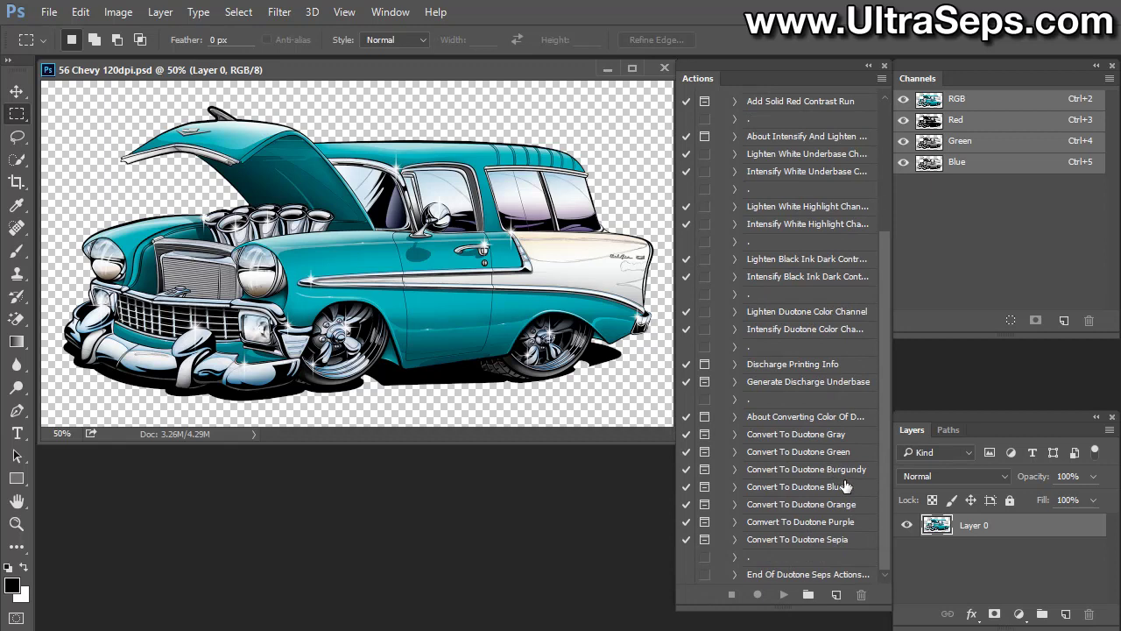
pyautogui.scroll(4, 846, 492)
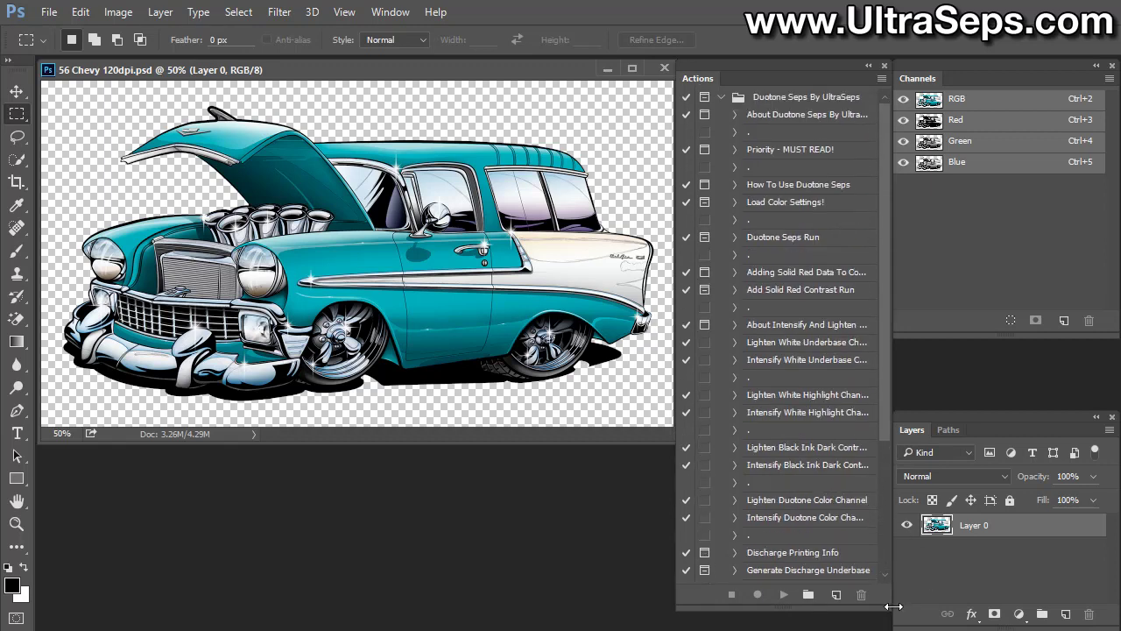
pyautogui.moveTo(894, 607); pyautogui.dragTo(896, 583)
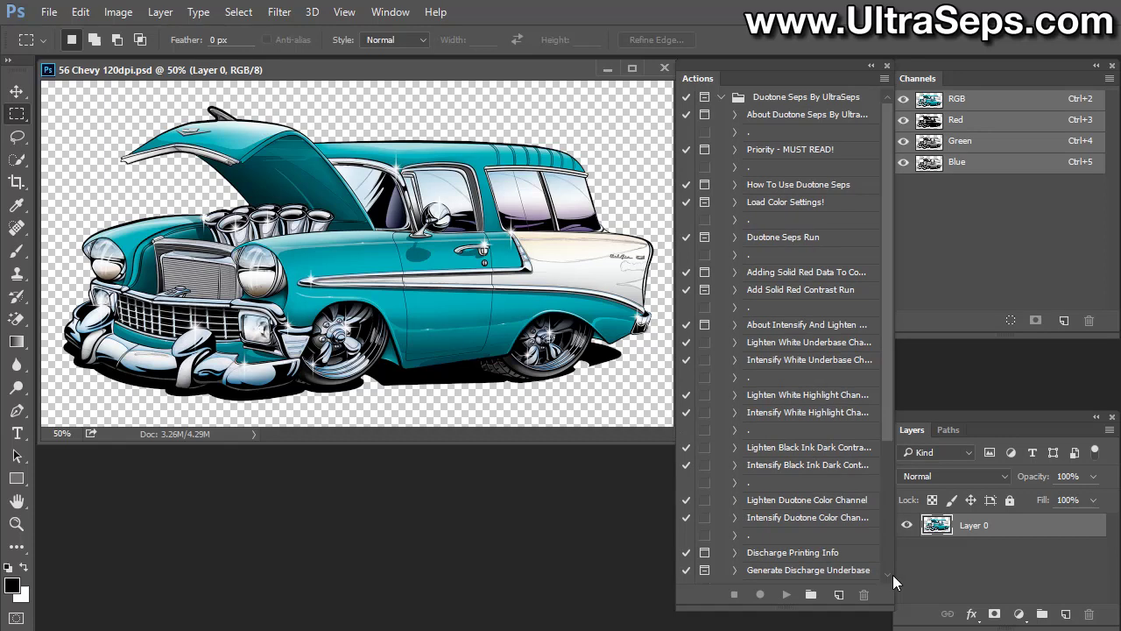
# Switch the Actions panel to Button Mode and scroll through the duotone actions
pyautogui.click(883, 78)
pyautogui.click(912, 80)
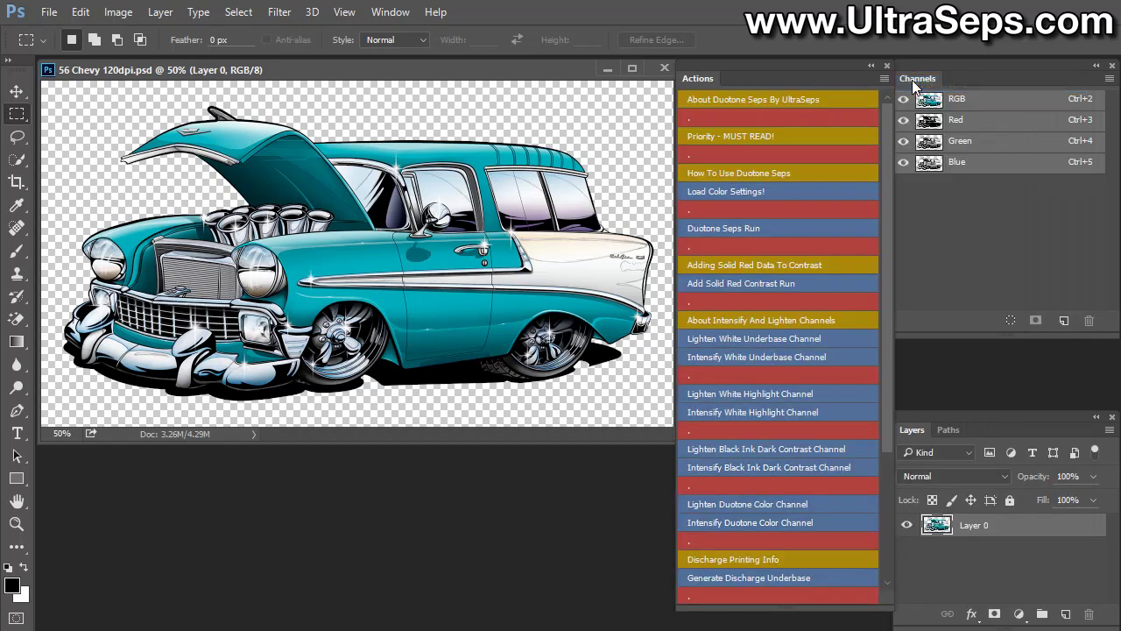
pyautogui.scroll(-5, 779, 378)
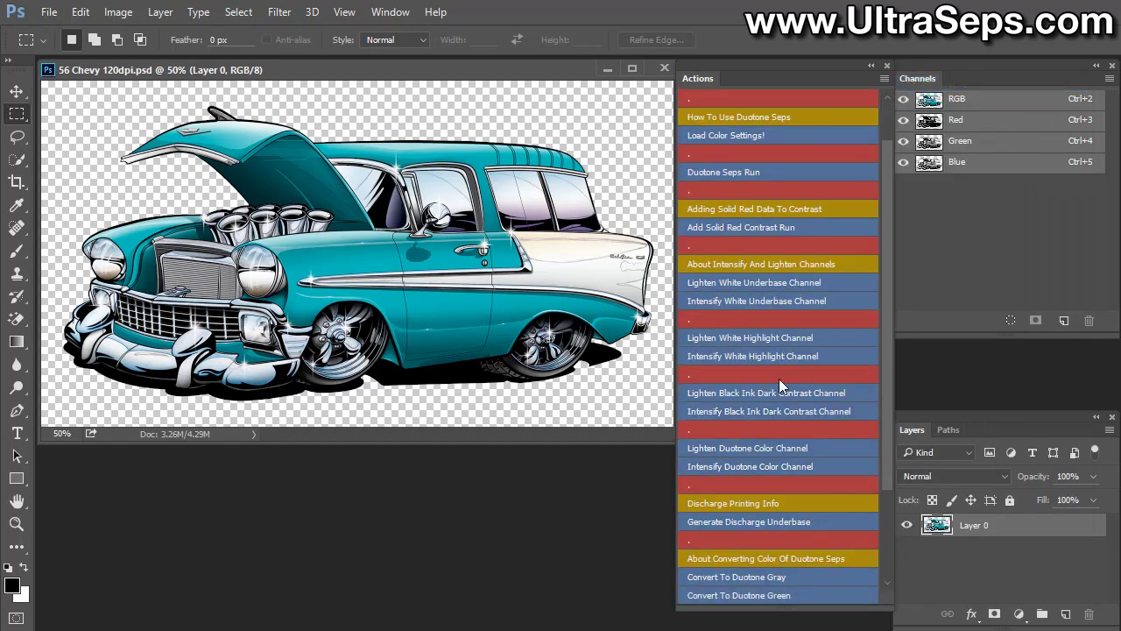
pyautogui.scroll(-1, 802, 406)
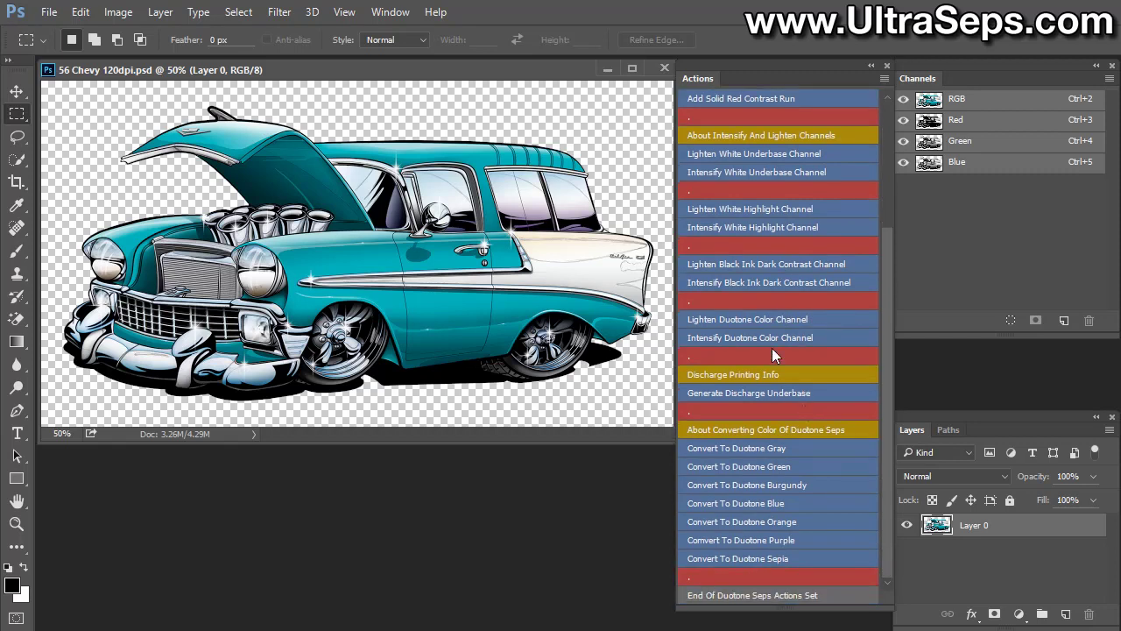
pyautogui.scroll(5, 772, 348)
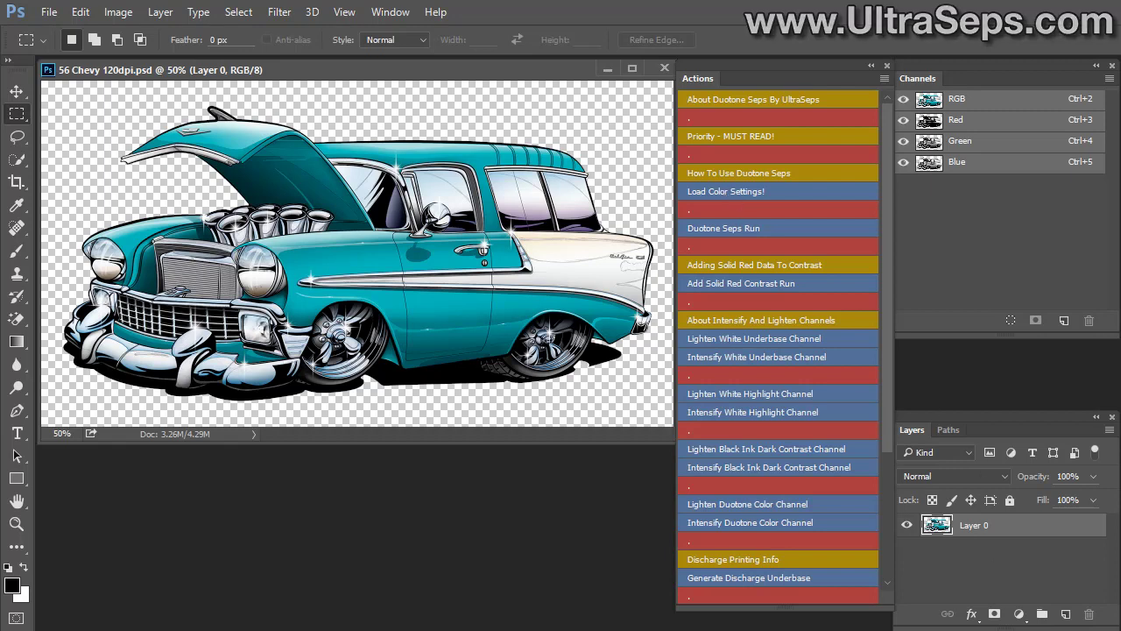
# Click the Load Color Settings! button to start that action
pyautogui.click(729, 194)
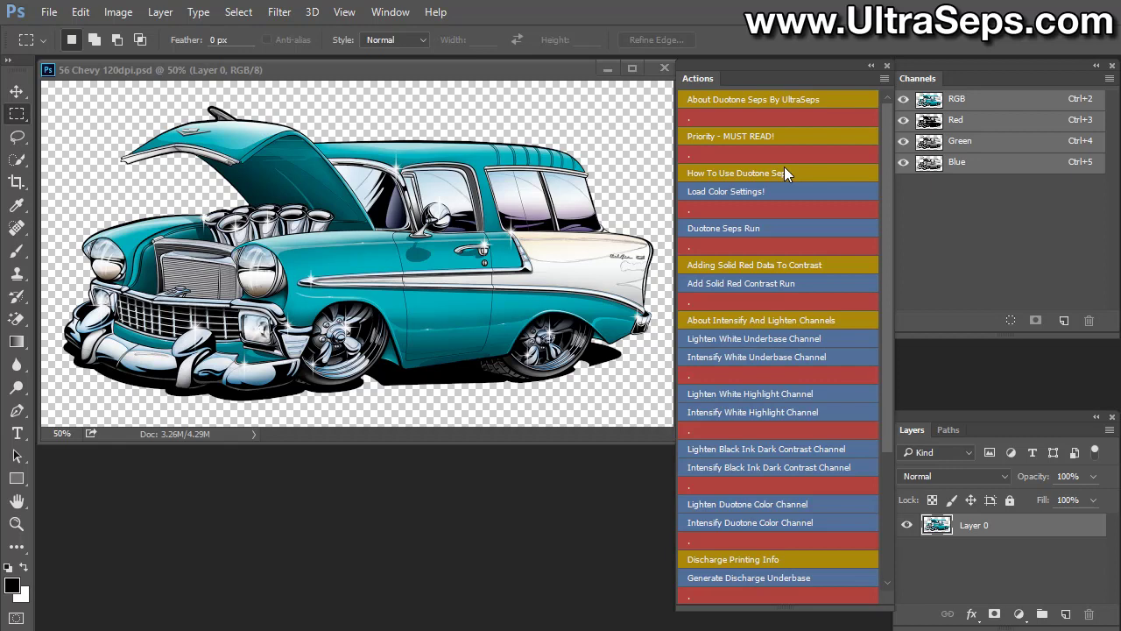
# Run Load Color Settings! through its messages to load the UltraSeps colour settings
pyautogui.click(726, 191)
pyautogui.click(805, 364)
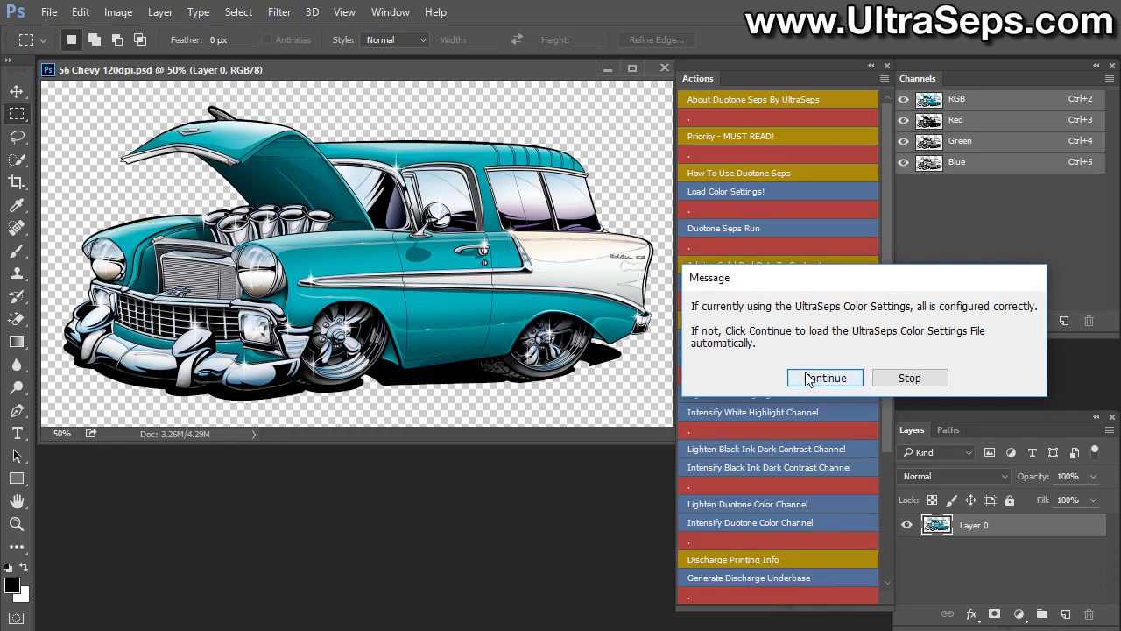
pyautogui.click(805, 373)
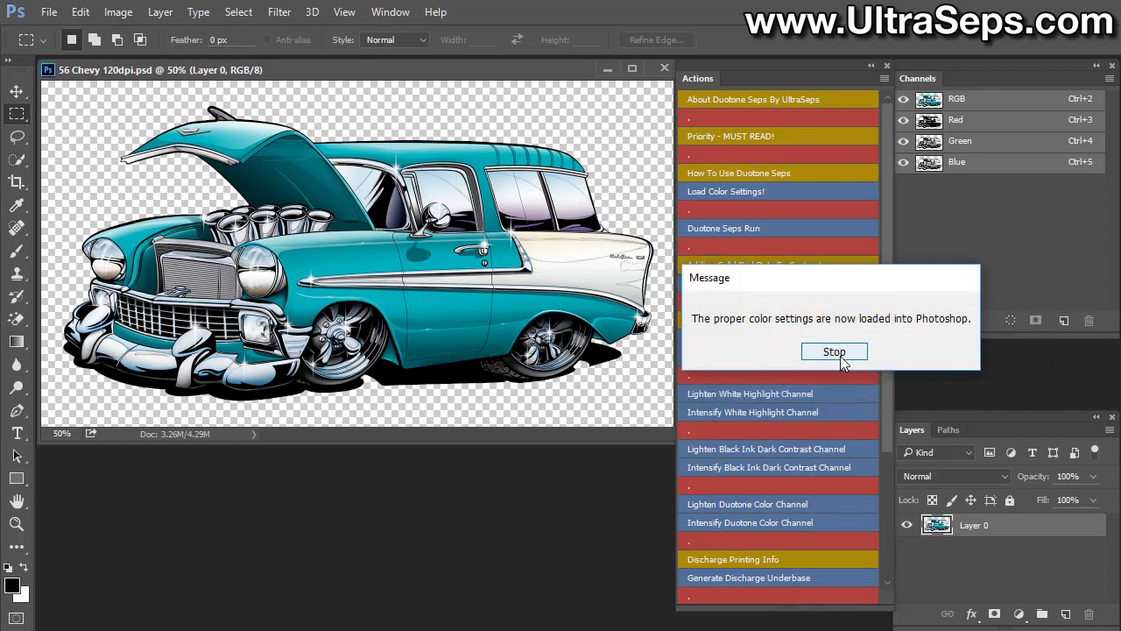
pyautogui.click(840, 354)
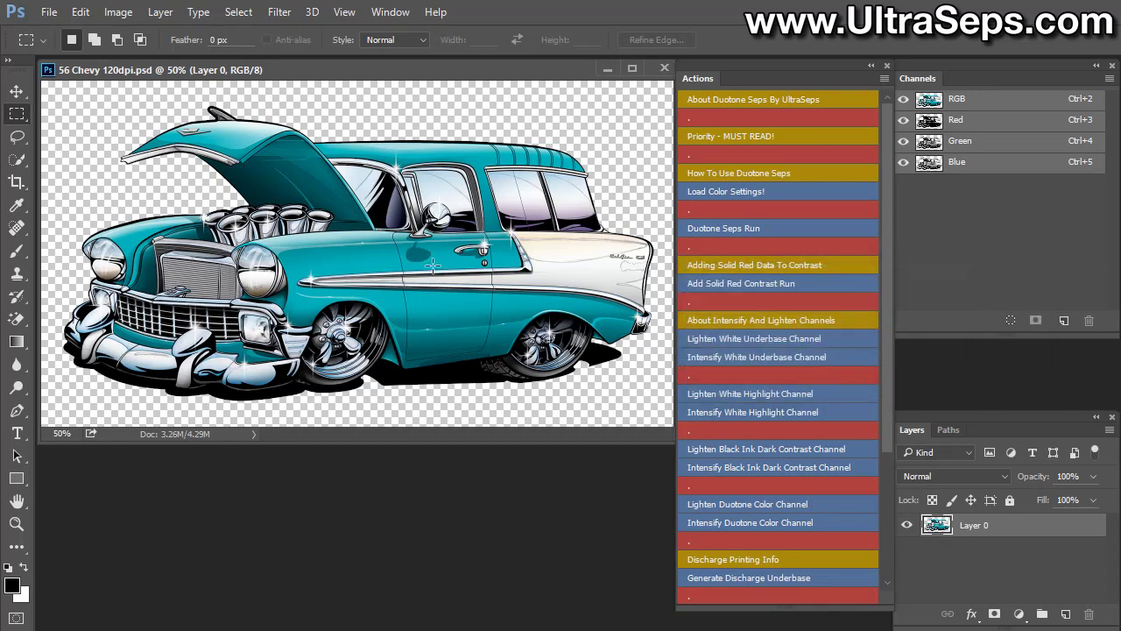
# Open Edit > Color Settings and center the dialog to review UltraSeps Custom Color
pyautogui.click(80, 11)
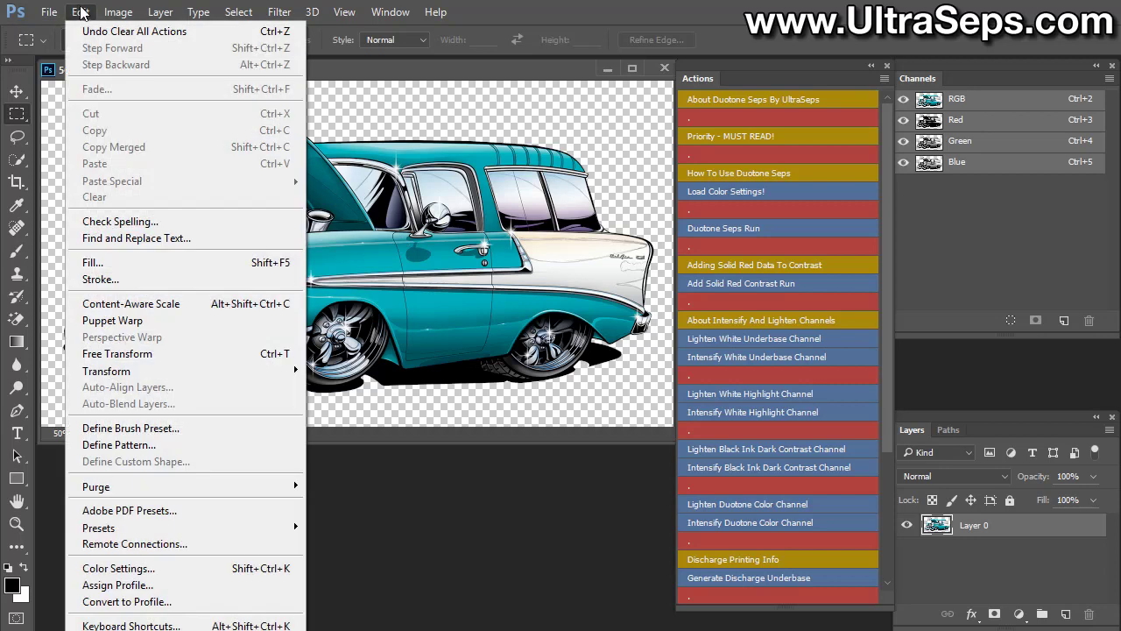
pyautogui.click(239, 570)
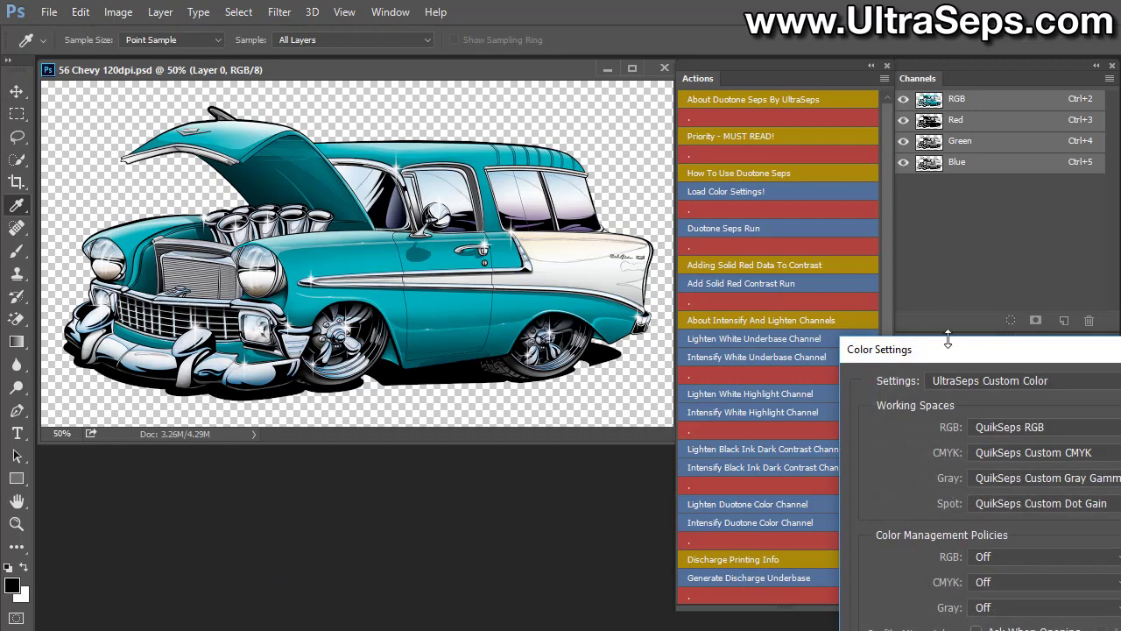
pyautogui.moveTo(953, 351); pyautogui.dragTo(245, 129)
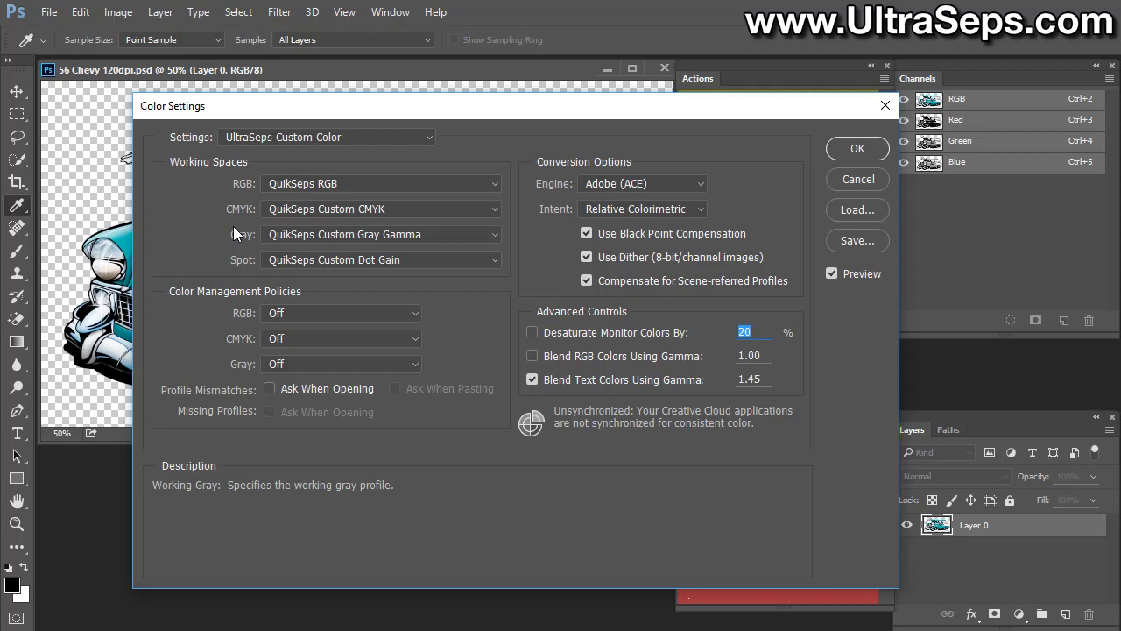
# Close the Color Settings dialog and scroll through the Duotone Seps action buttons
pyautogui.click(883, 109)
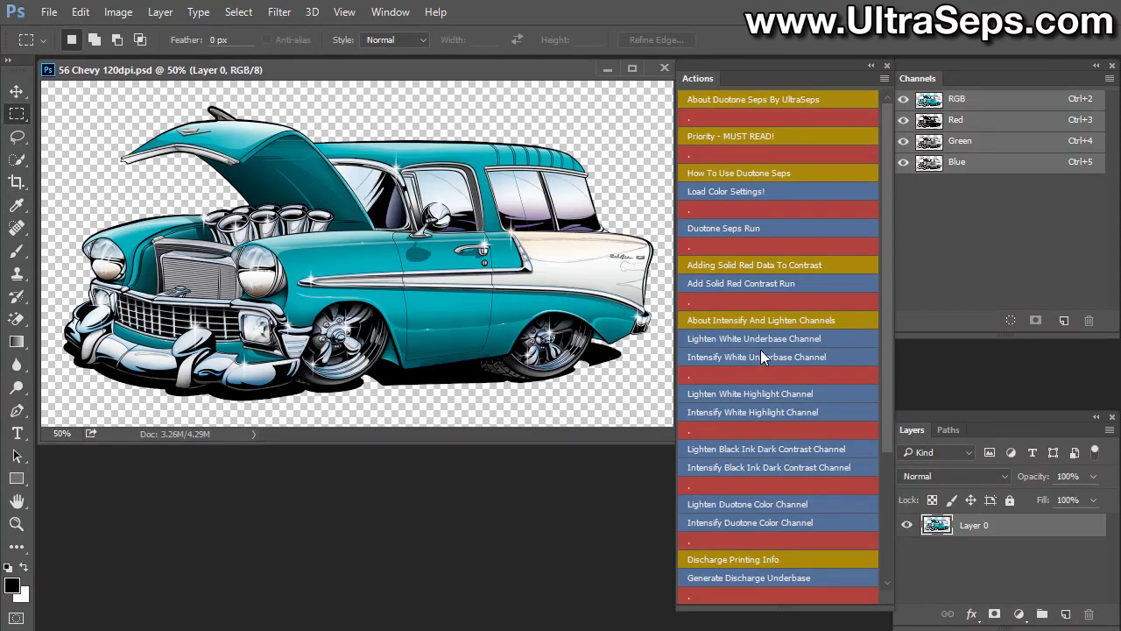
pyautogui.scroll(-5, 758, 366)
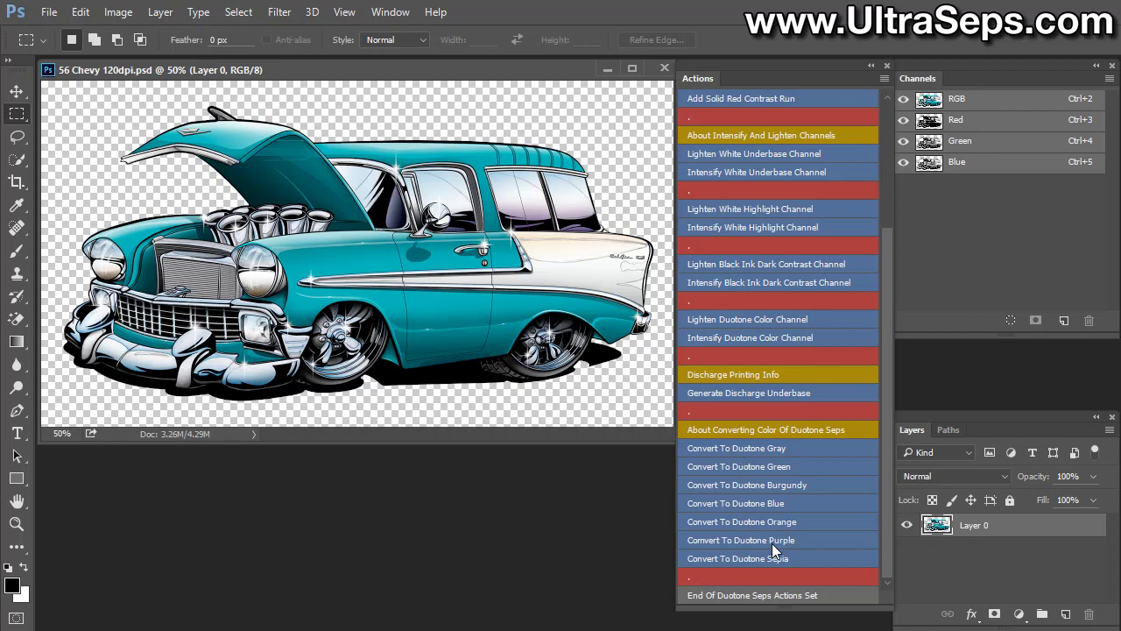
pyautogui.scroll(3, 770, 548)
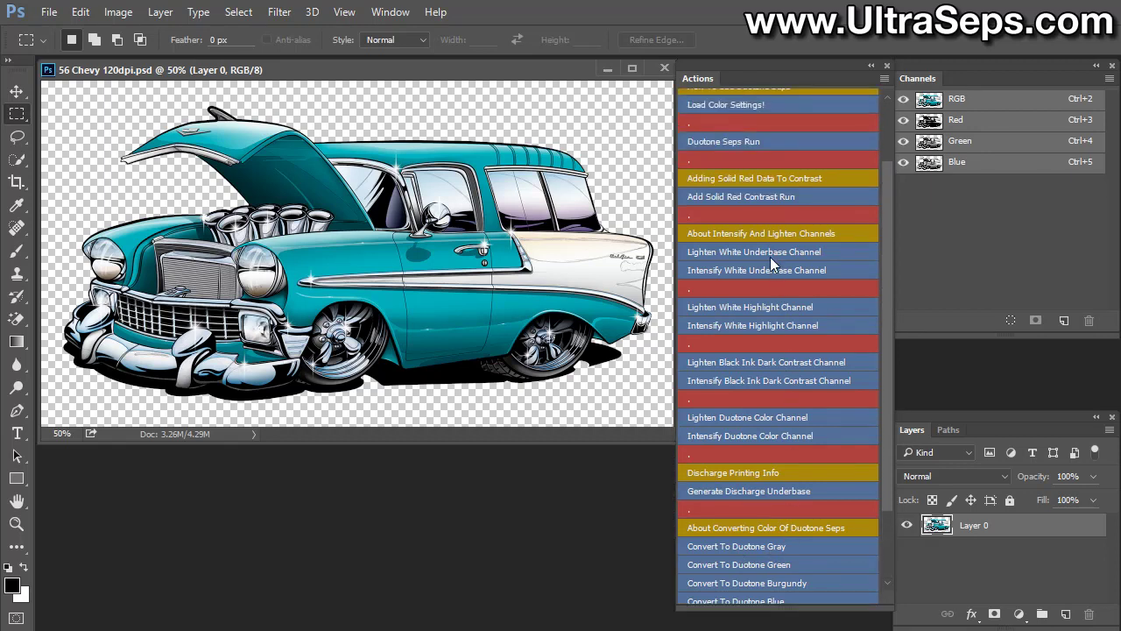
pyautogui.scroll(2, 752, 328)
pyautogui.scroll(1, 760, 333)
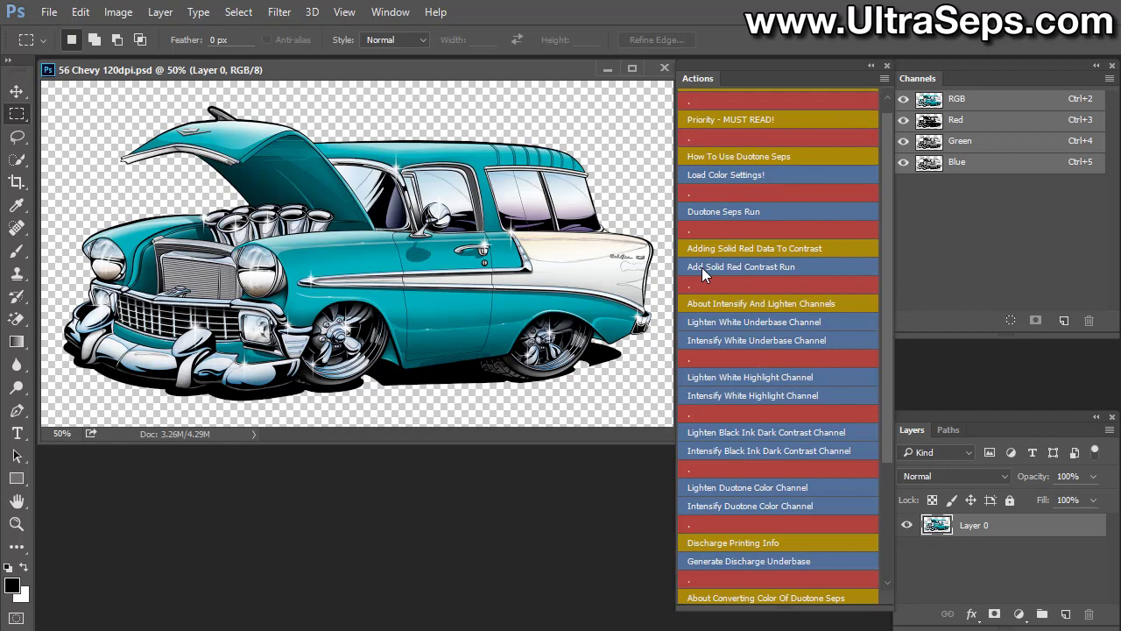
pyautogui.scroll(-6, 705, 272)
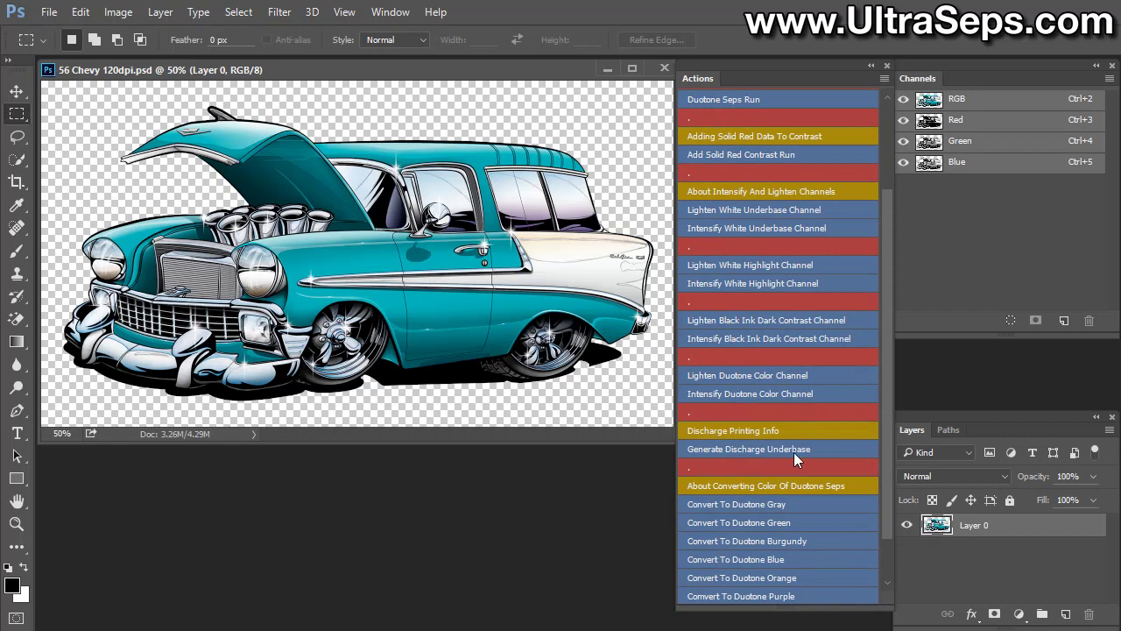
pyautogui.scroll(4, 799, 454)
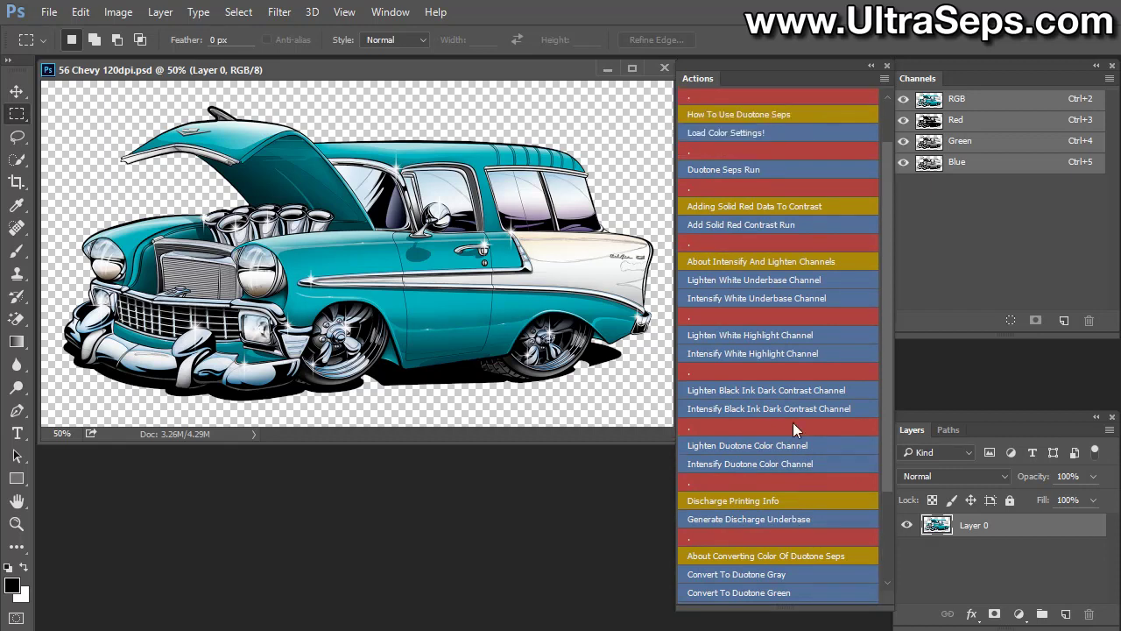
pyautogui.scroll(3, 785, 525)
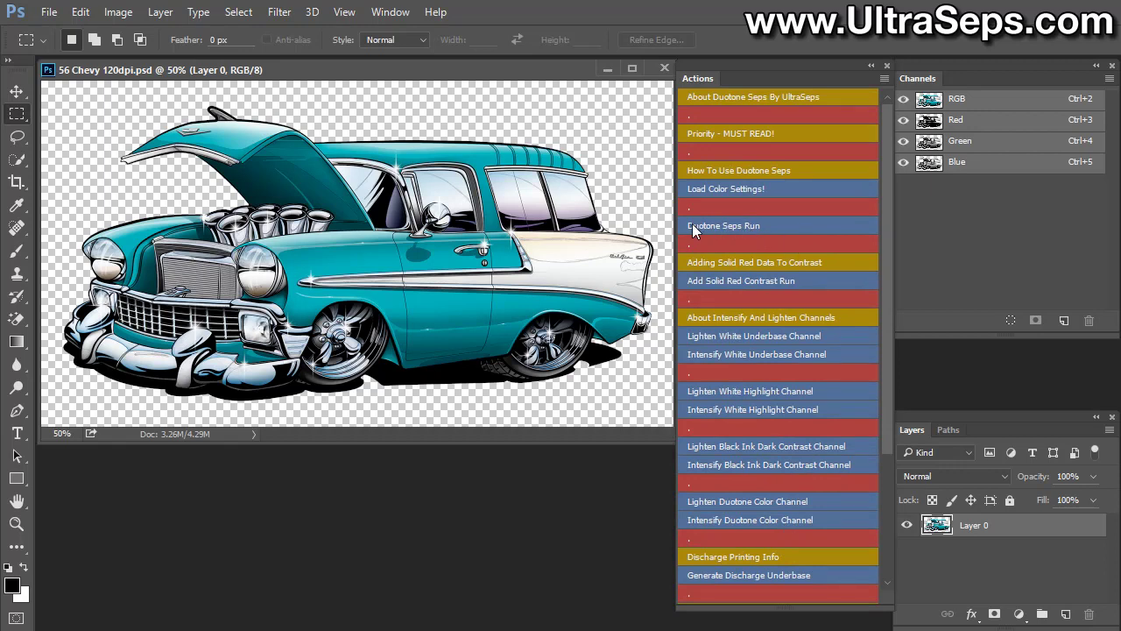
# Run Duotone Seps Run, continuing through every message and dismissing the channel naming notice
pyautogui.click(763, 224)
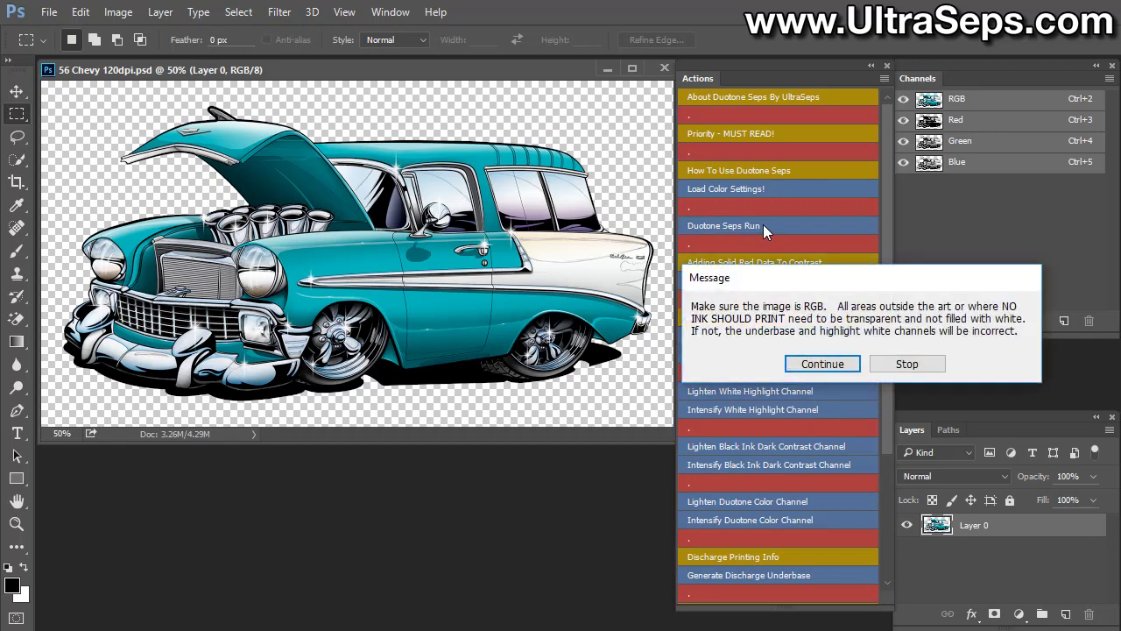
pyautogui.click(822, 359)
pyautogui.click(821, 359)
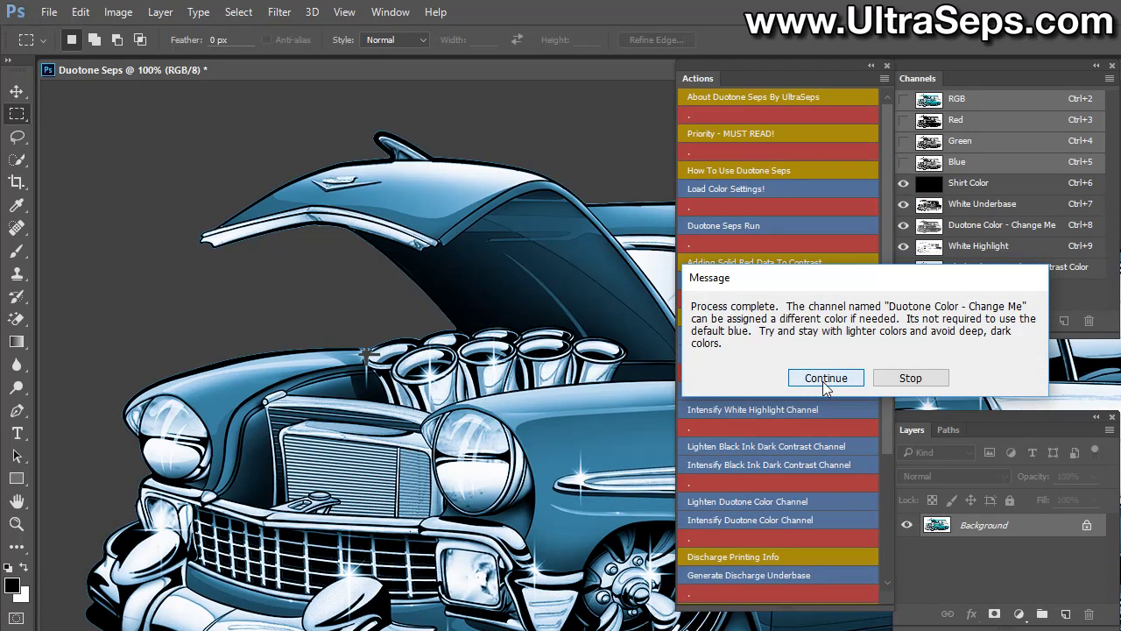
pyautogui.click(826, 378)
pyautogui.click(823, 379)
pyautogui.click(823, 382)
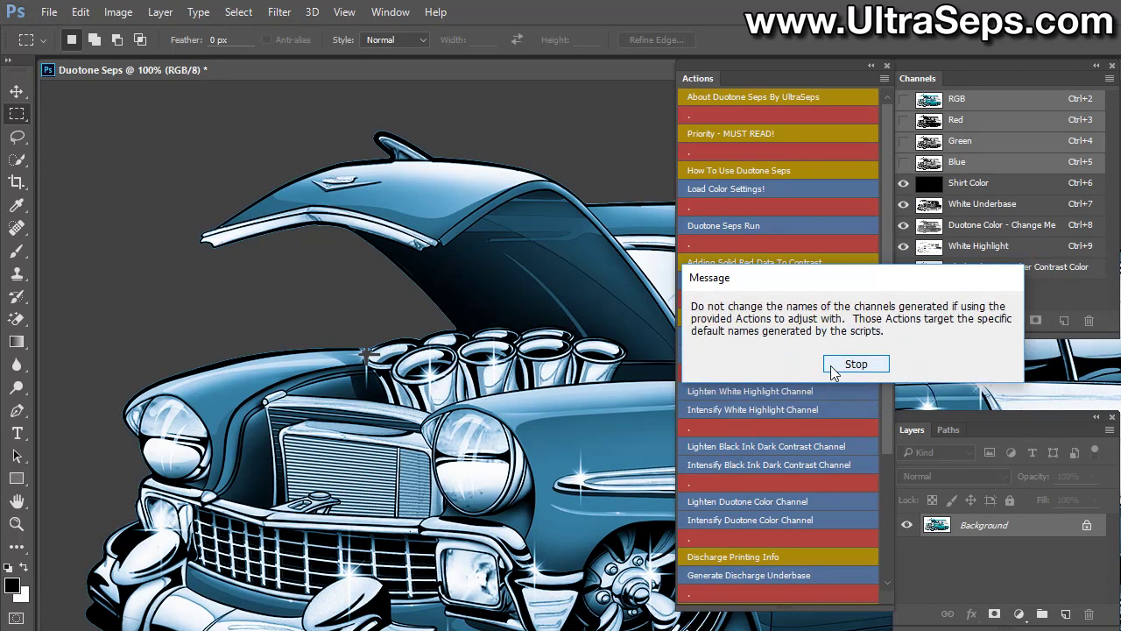
pyautogui.click(830, 365)
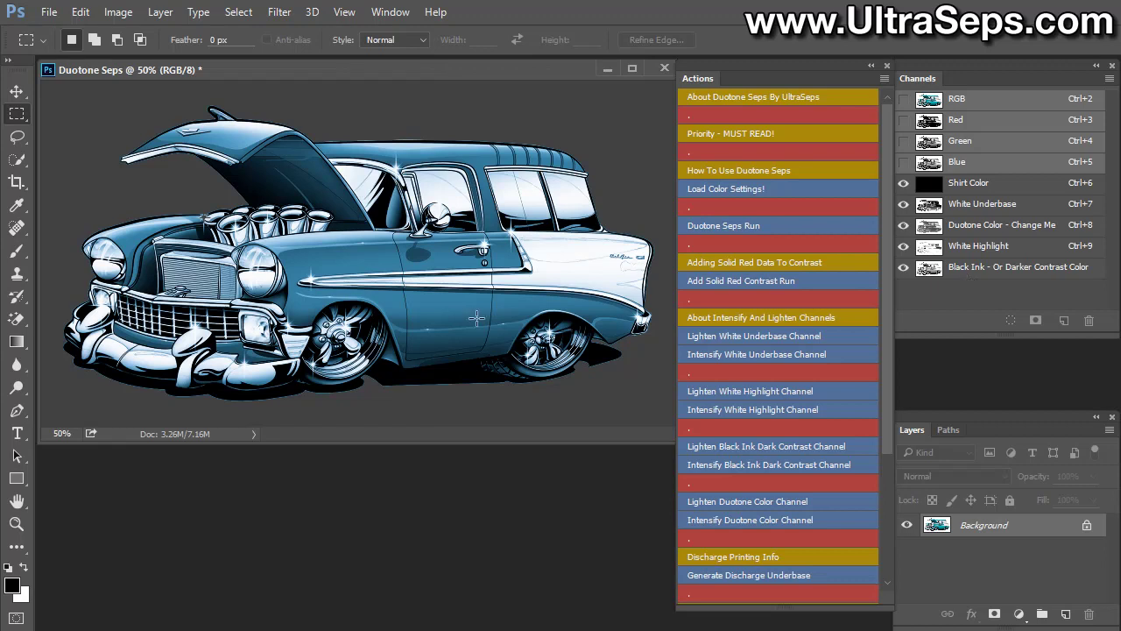
# Resize and scroll the Actions panel to review the action buttons
pyautogui.moveTo(883, 338); pyautogui.dragTo(885, 381)
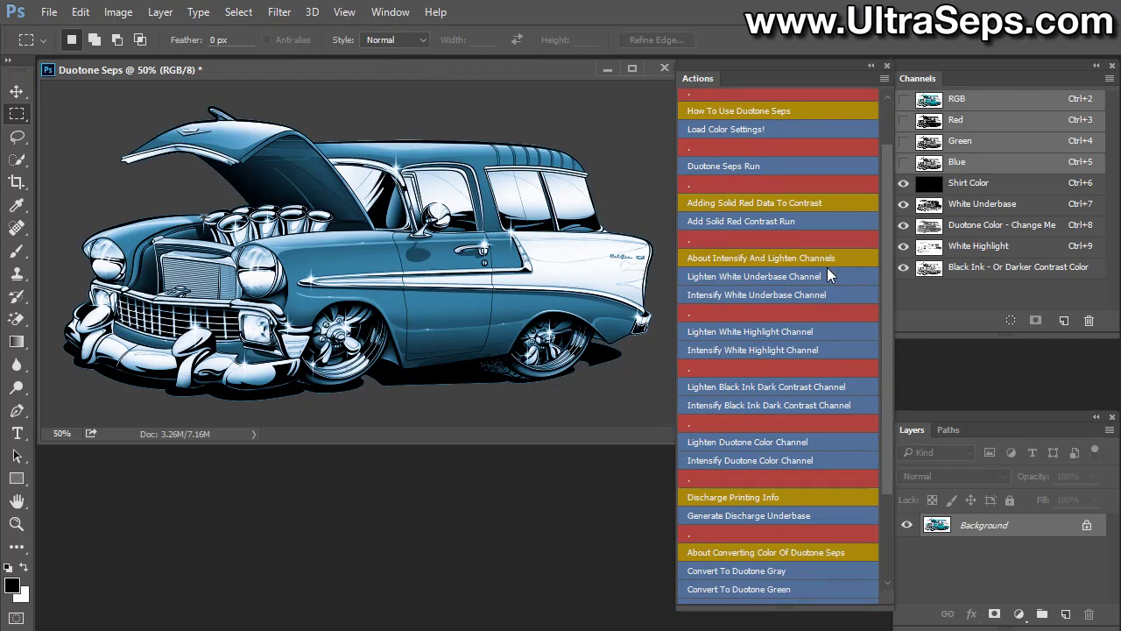
pyautogui.scroll(-5, 827, 267)
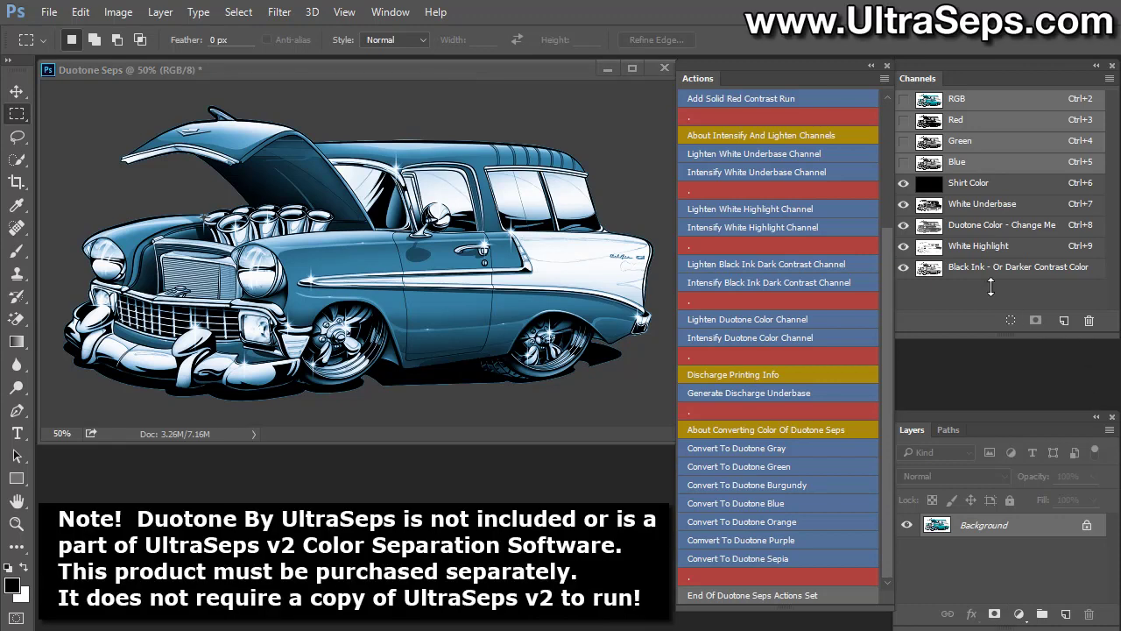
# View Blue, White Underbase, Duotone Color, White Highlight and Black Ink channels individually
pyautogui.click(993, 167)
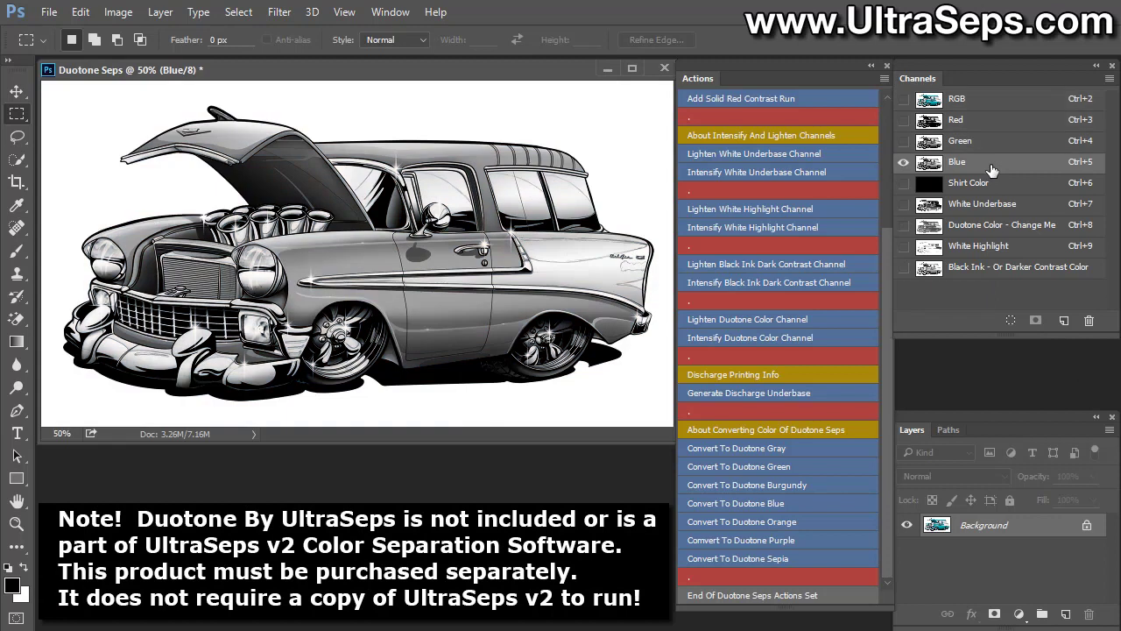
pyautogui.click(1047, 203)
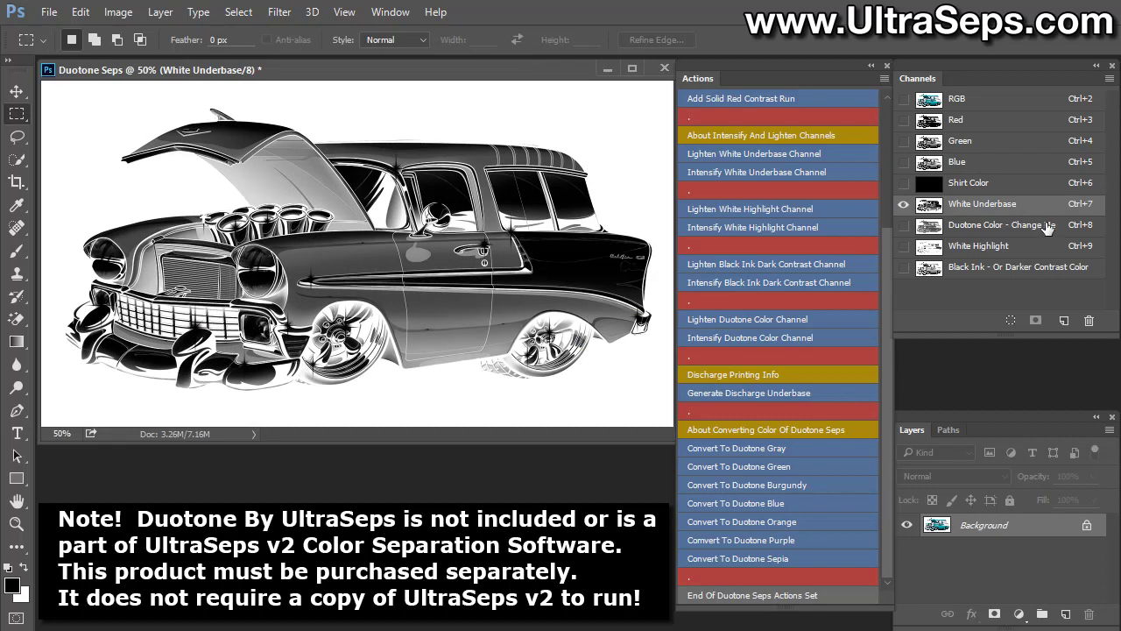
pyautogui.click(1062, 230)
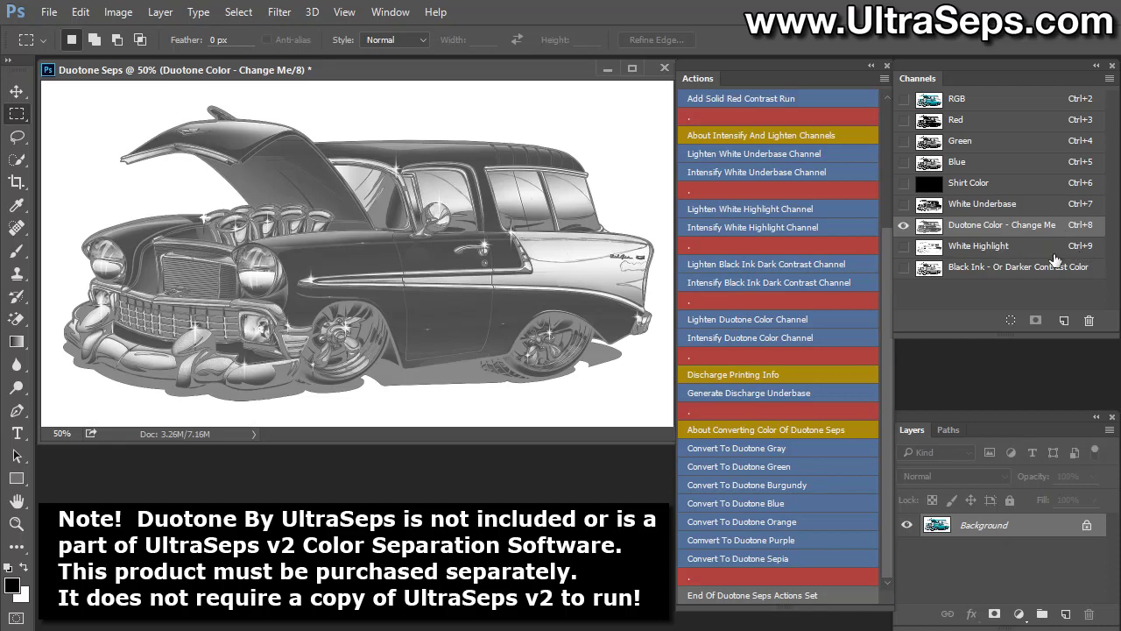
pyautogui.click(1055, 253)
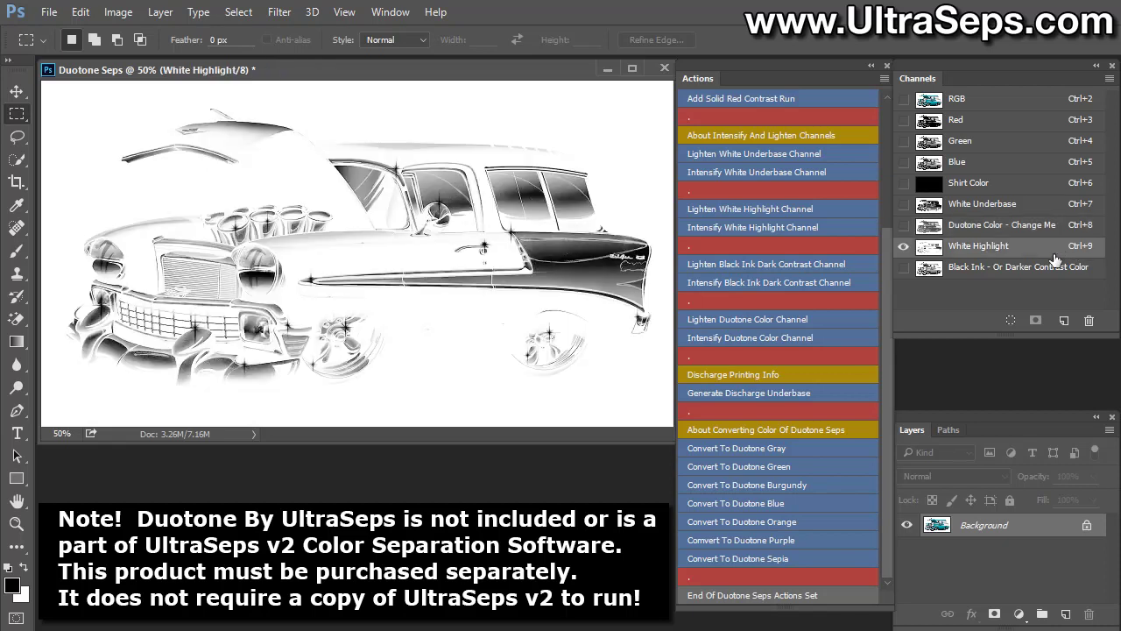
pyautogui.click(1095, 270)
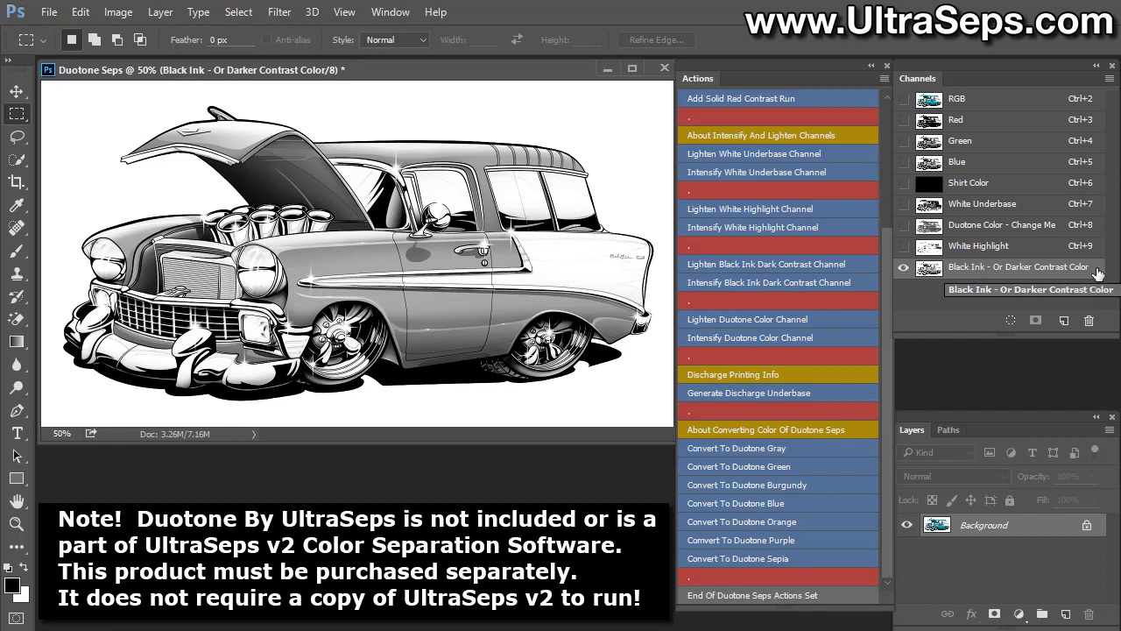
# Turn on visibility for Shirt Color, White Underbase, Duotone Color and White Highlight channels
pyautogui.click(904, 183)
pyautogui.click(903, 204)
pyautogui.click(903, 224)
pyautogui.click(903, 246)
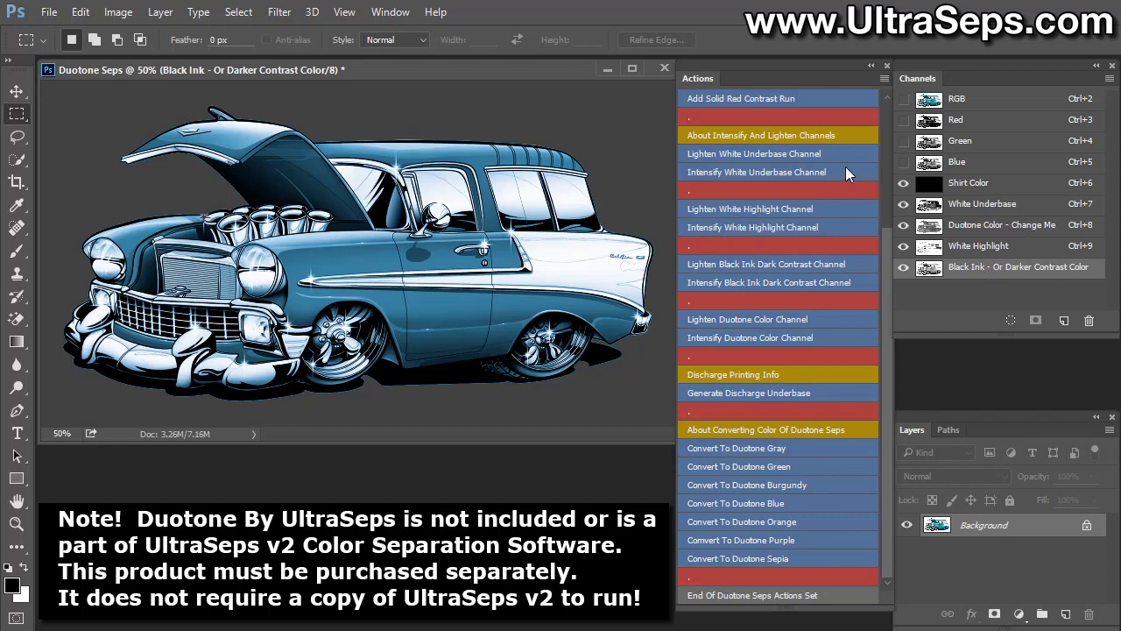
pyautogui.scroll(1, 777, 211)
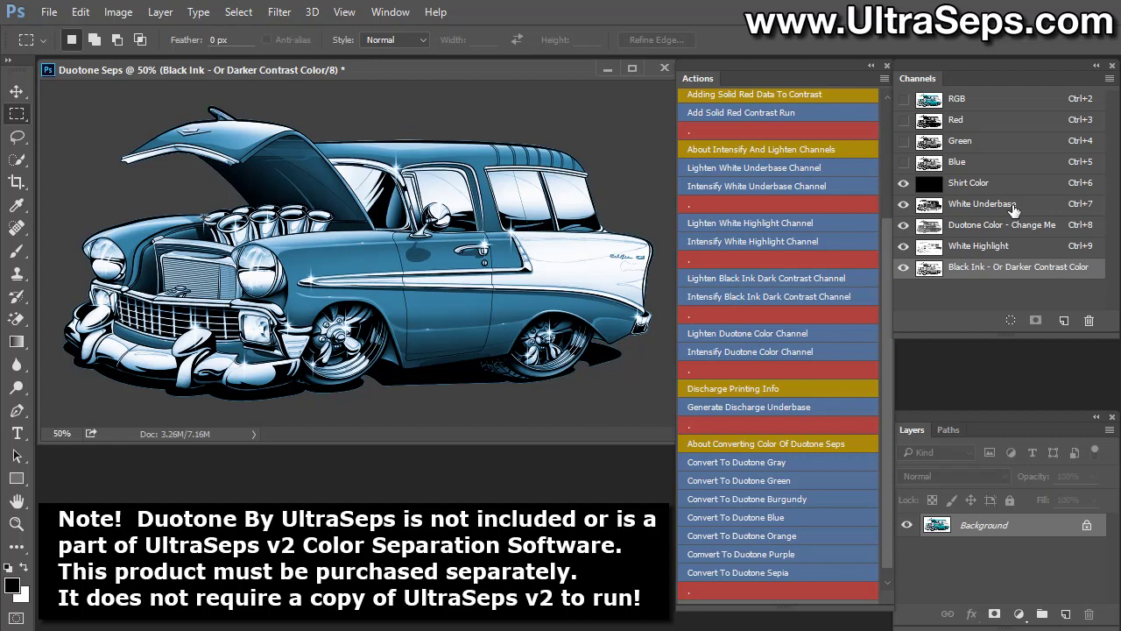
# Try the gray, green, burgundy and blue duotone conversions, dismissing each colour change report
pyautogui.click(813, 461)
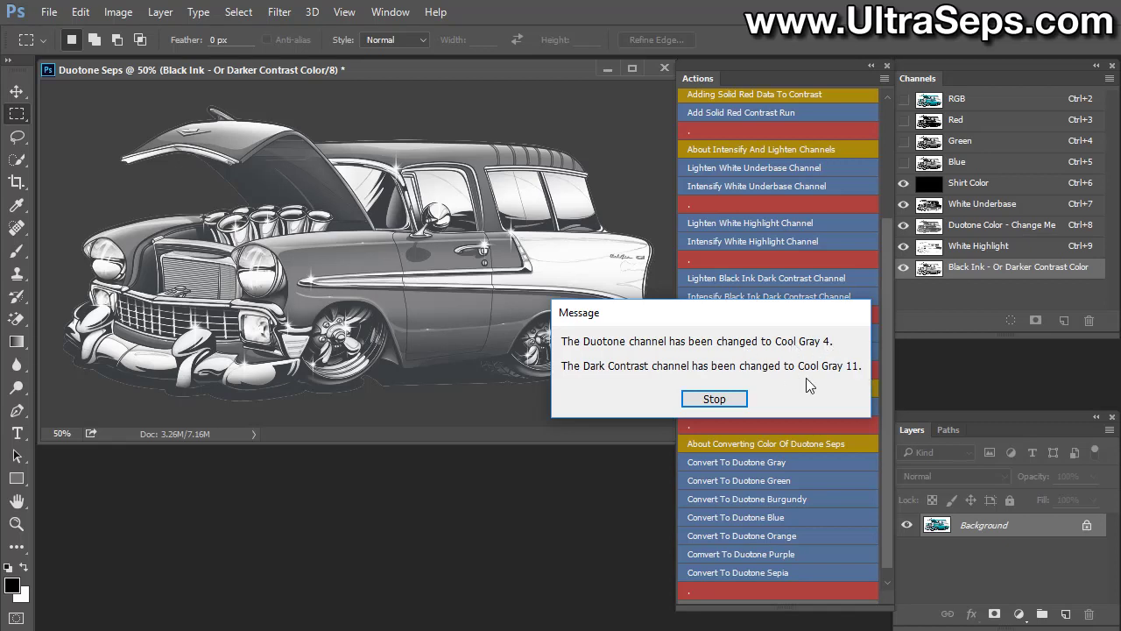
pyautogui.click(712, 401)
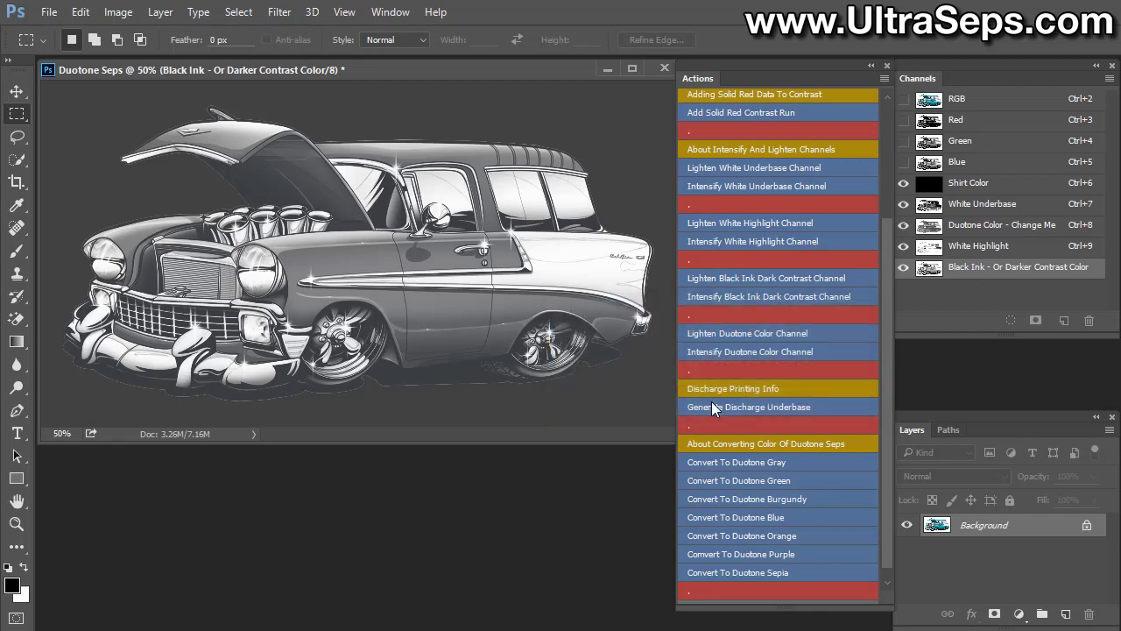
pyautogui.click(795, 480)
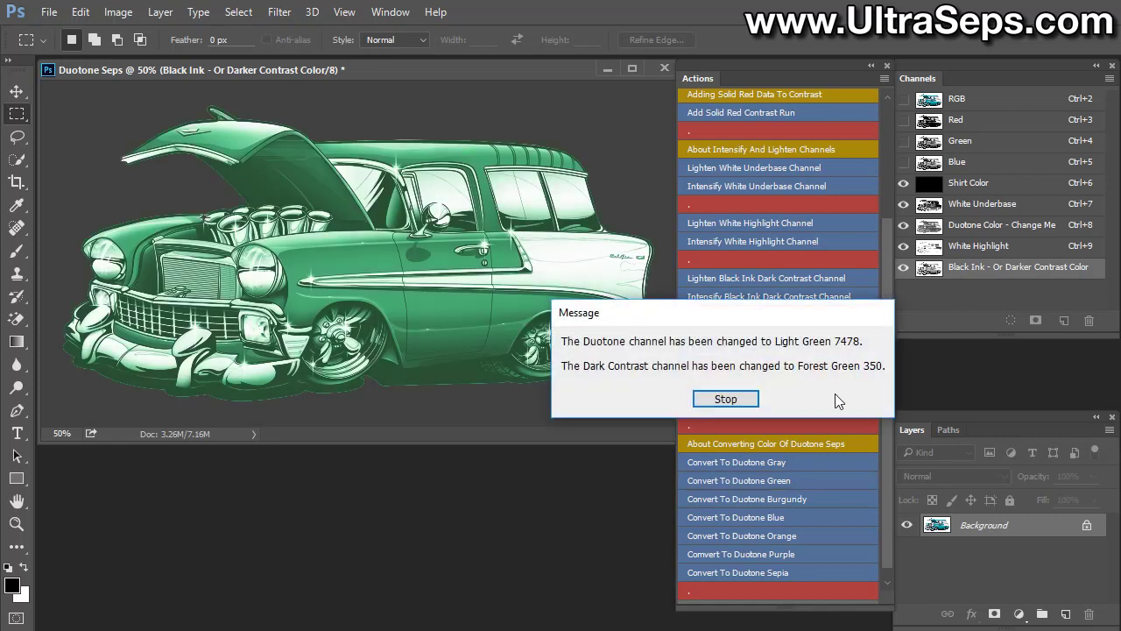
pyautogui.click(746, 400)
pyautogui.click(803, 496)
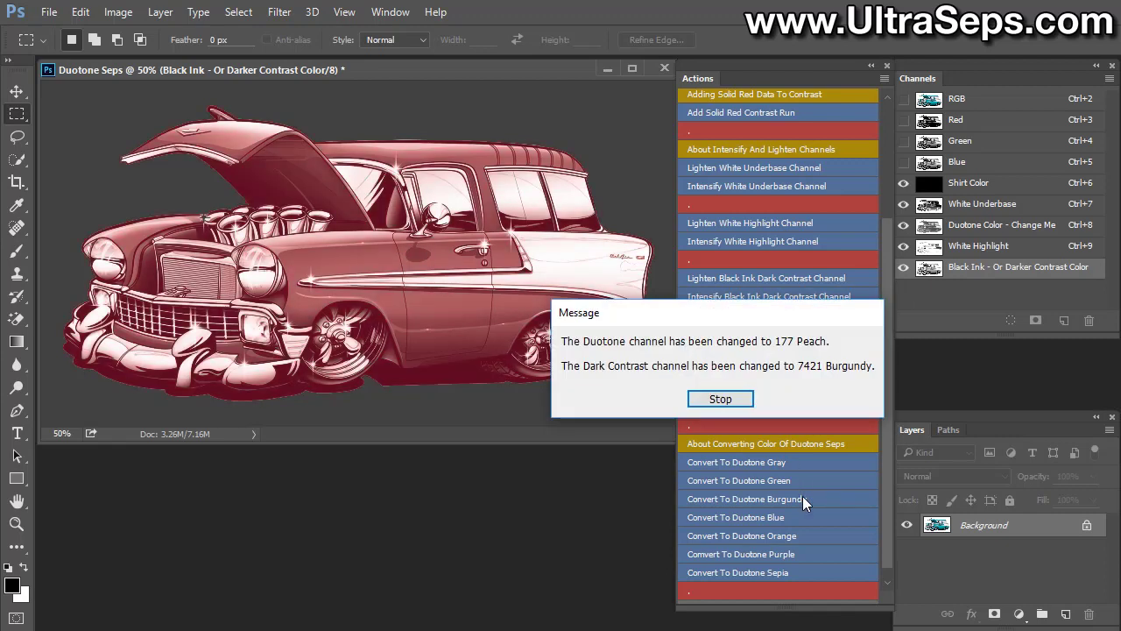
pyautogui.click(720, 399)
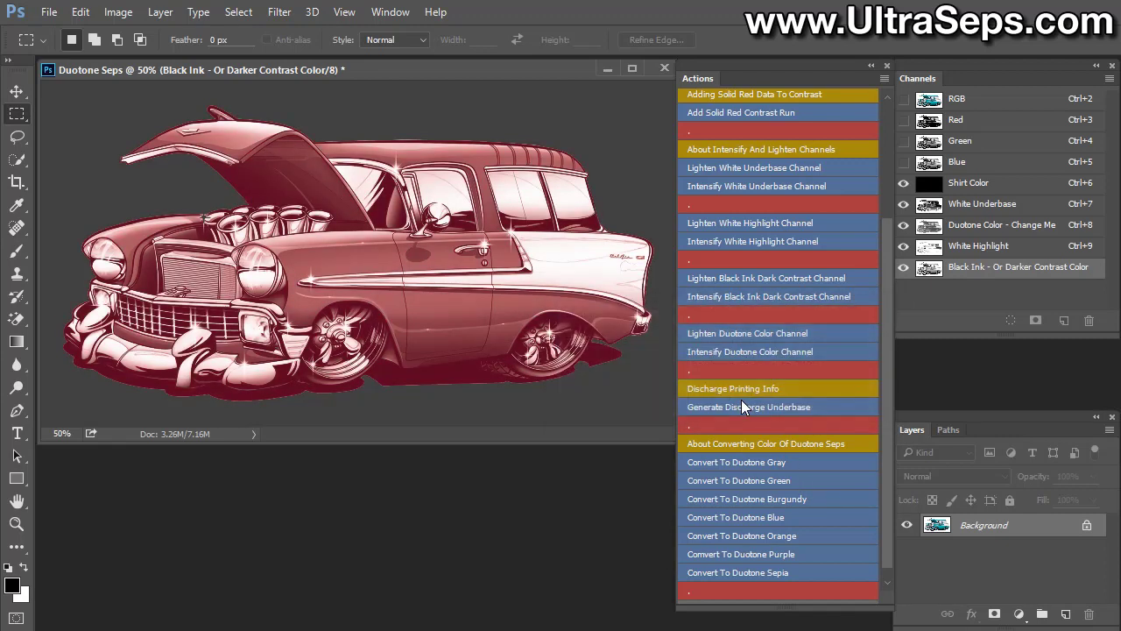
pyautogui.click(808, 512)
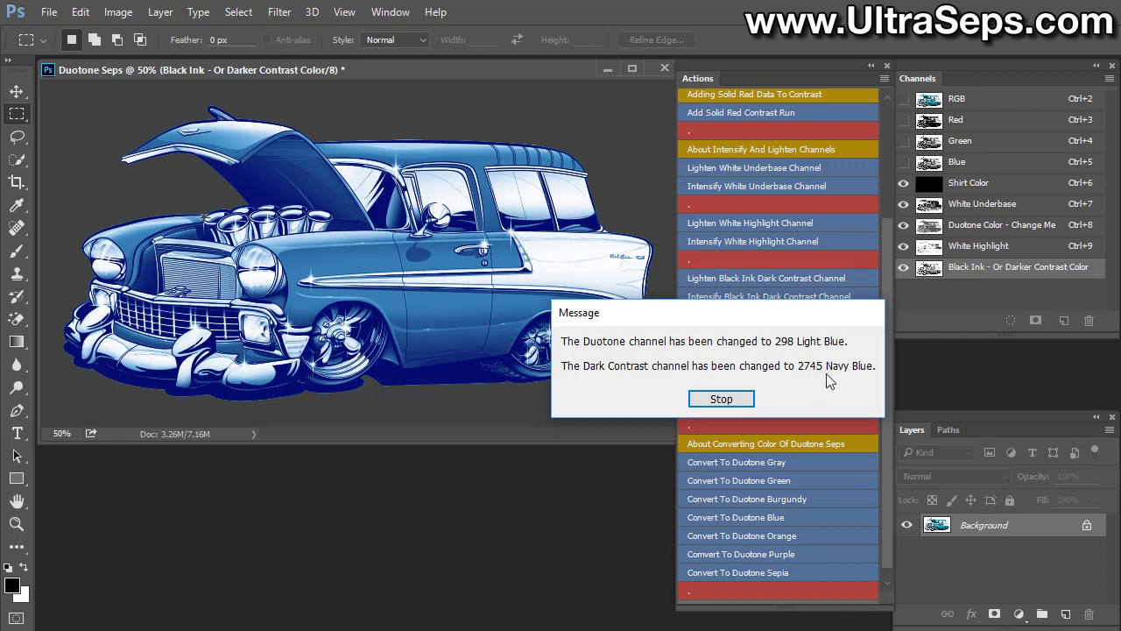
pyautogui.click(721, 398)
# Try orange, purple and sepia duotones, then convert back to blue
pyautogui.click(792, 531)
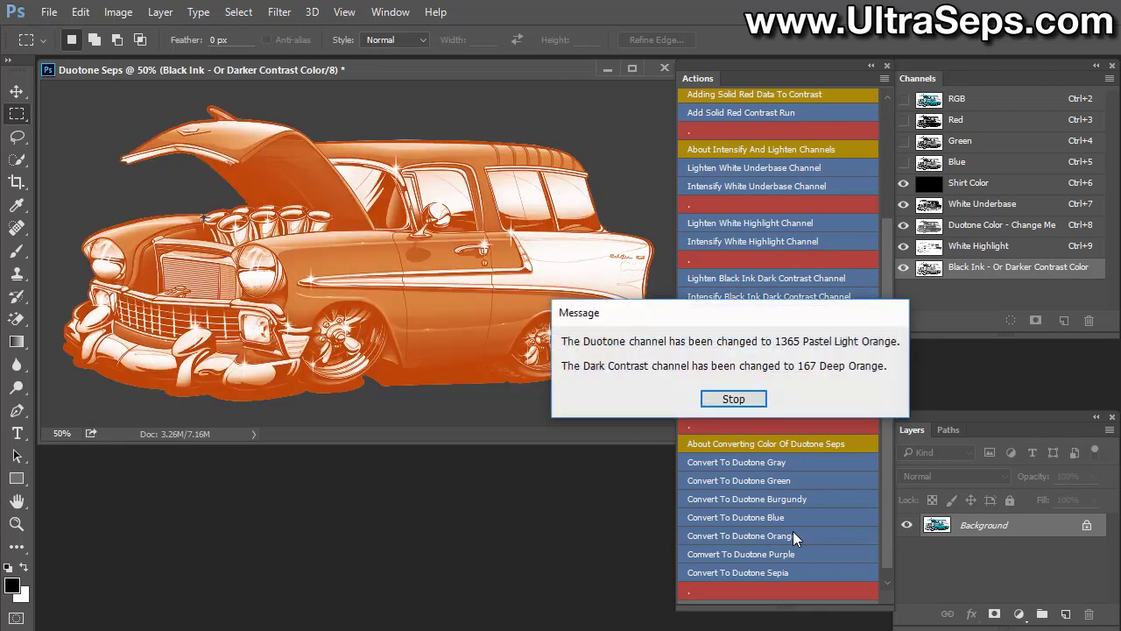
pyautogui.click(749, 396)
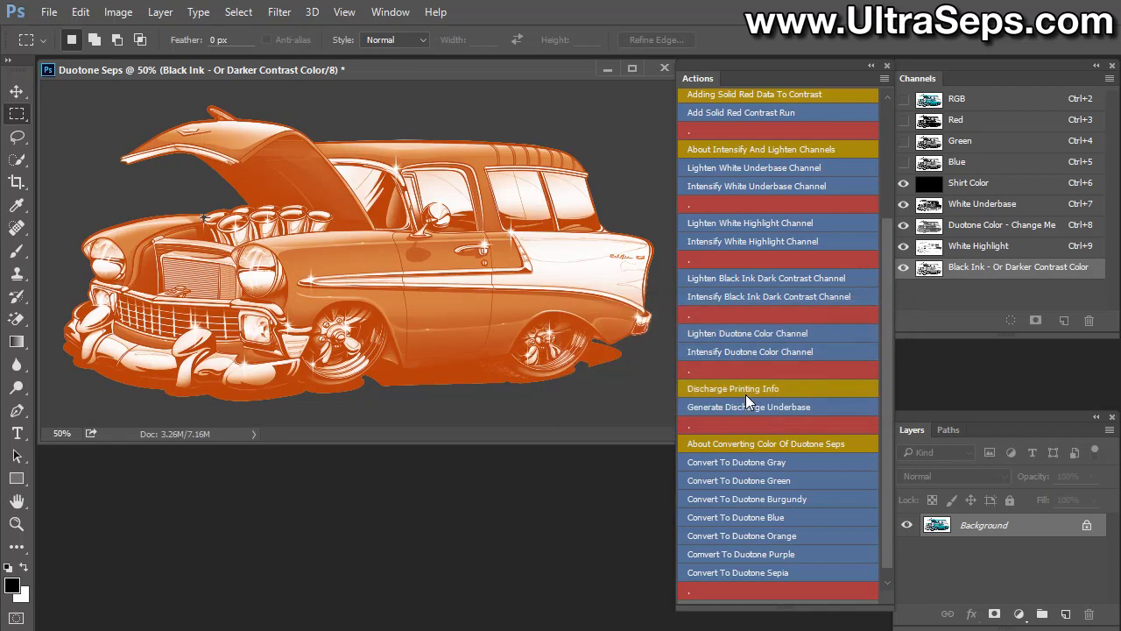
pyautogui.click(806, 554)
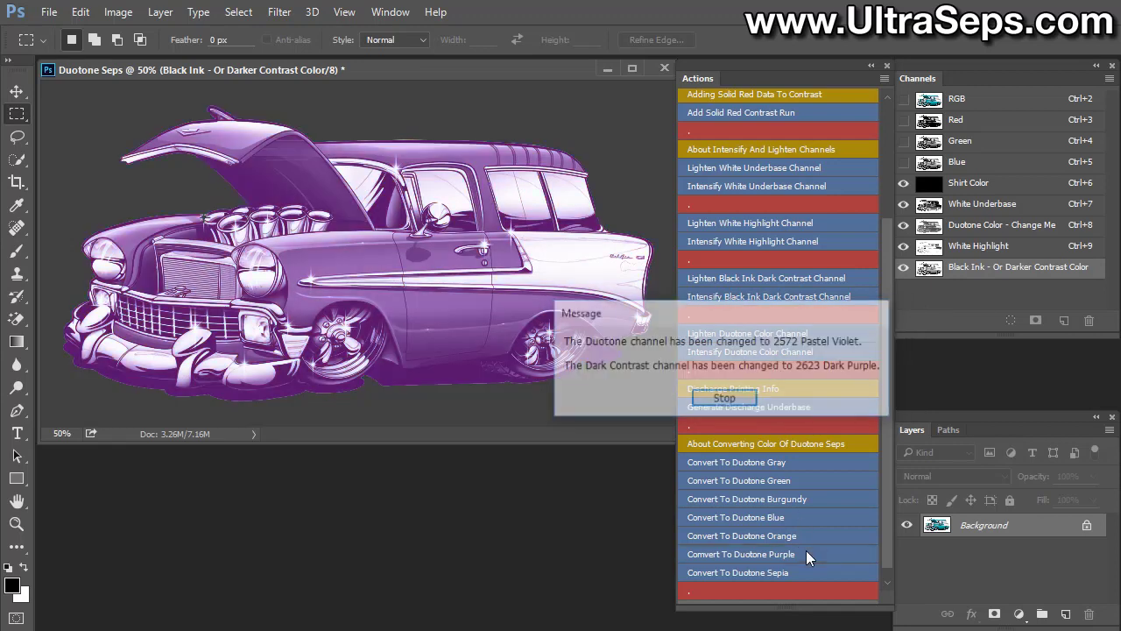
pyautogui.click(749, 401)
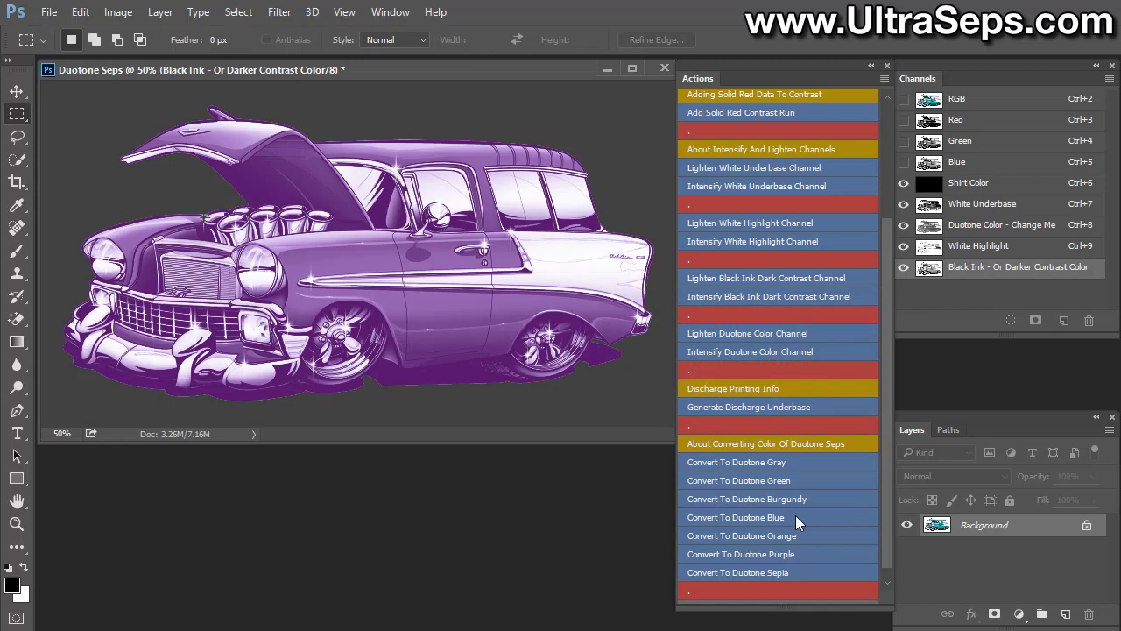
pyautogui.click(813, 566)
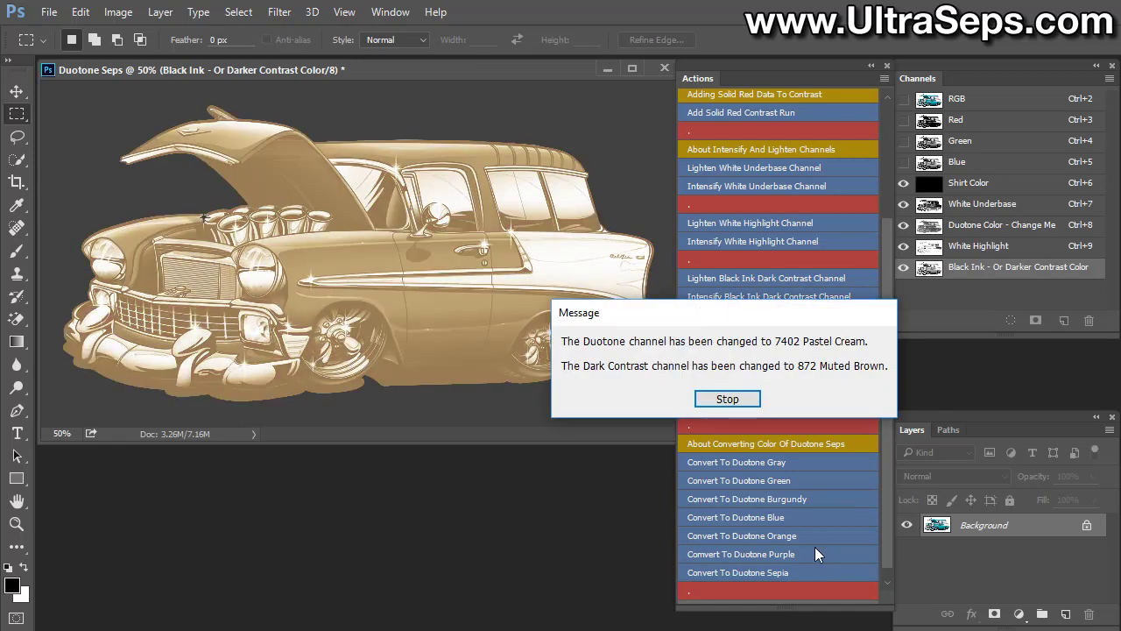
pyautogui.click(727, 400)
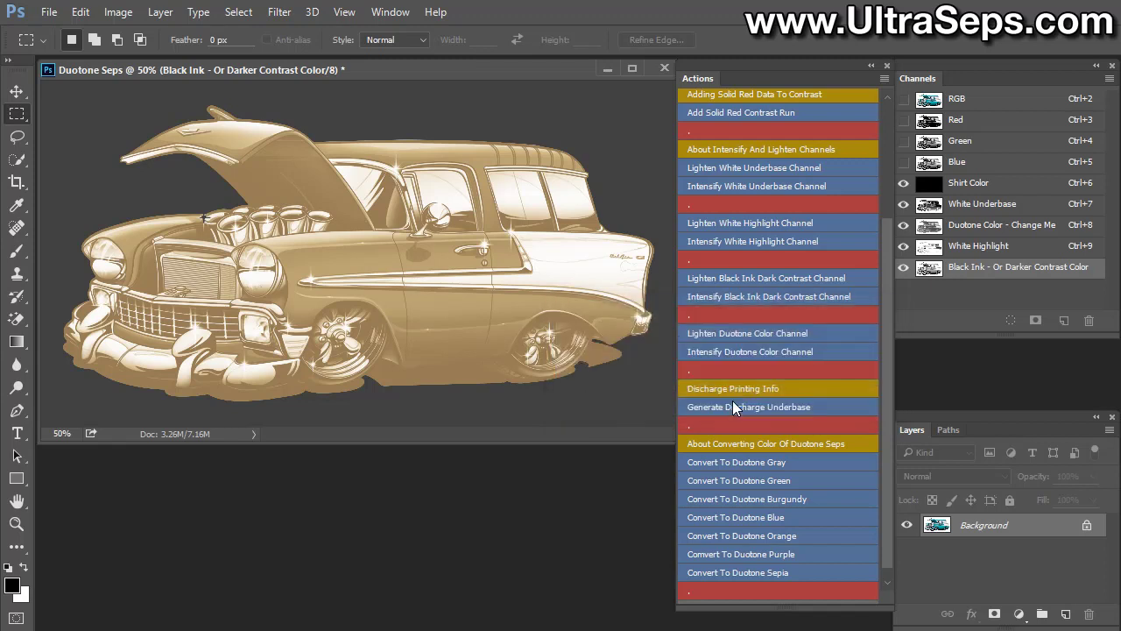
pyautogui.click(819, 517)
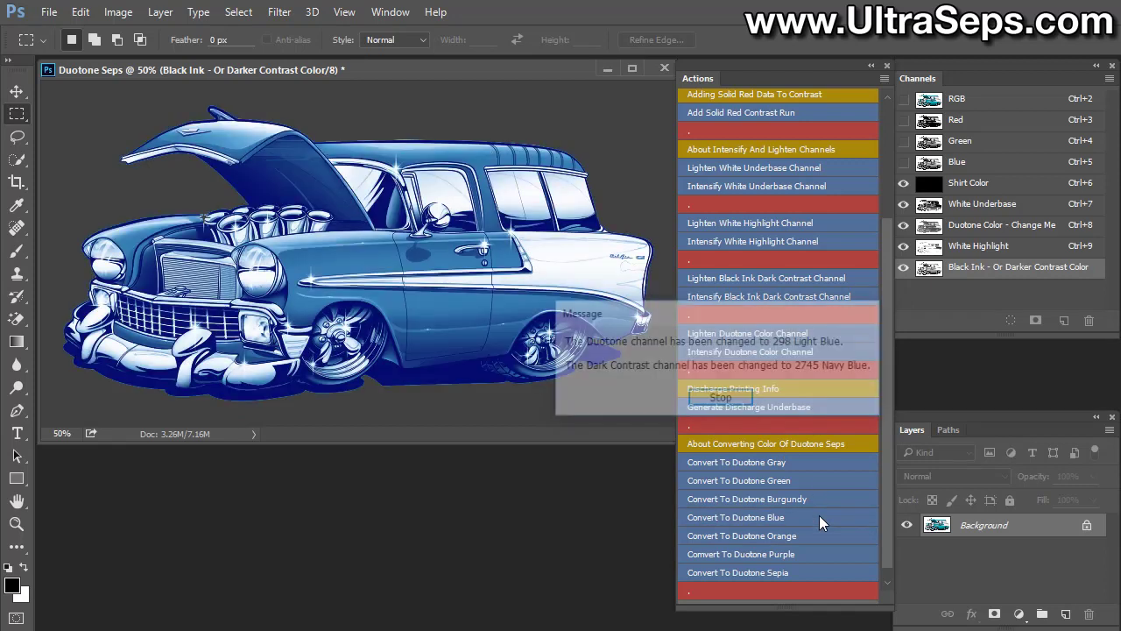
# Dismiss the colour message, float and widen the Channels panel, and start renaming Duotone Color - Change Me
pyautogui.click(729, 400)
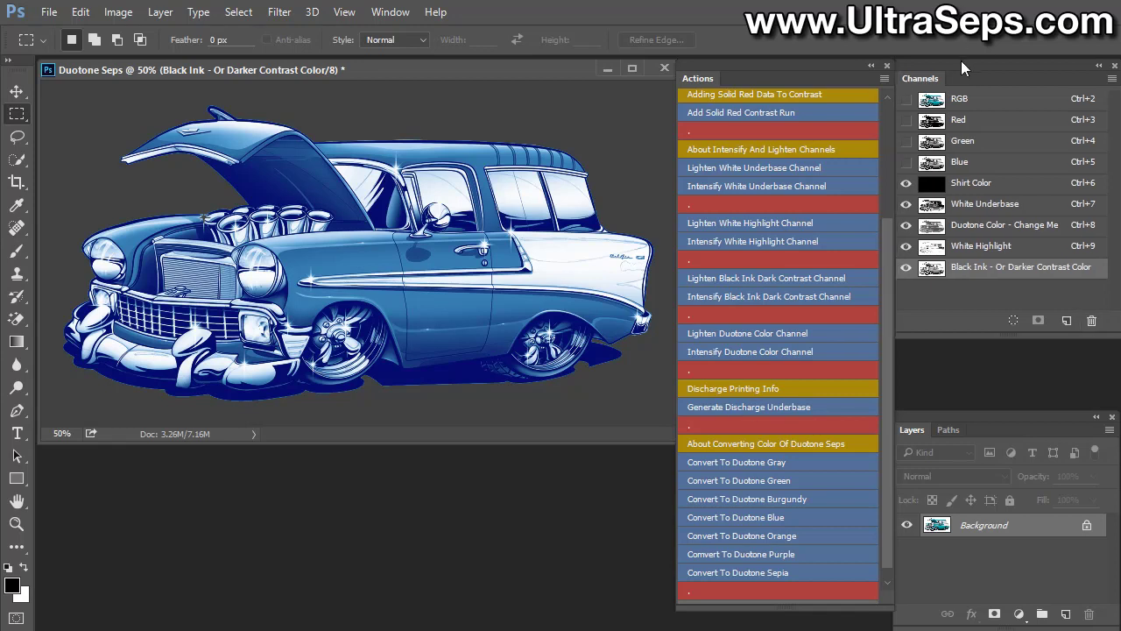
pyautogui.moveTo(940, 85); pyautogui.dragTo(419, 266)
pyautogui.moveTo(581, 508); pyautogui.dragTo(638, 505)
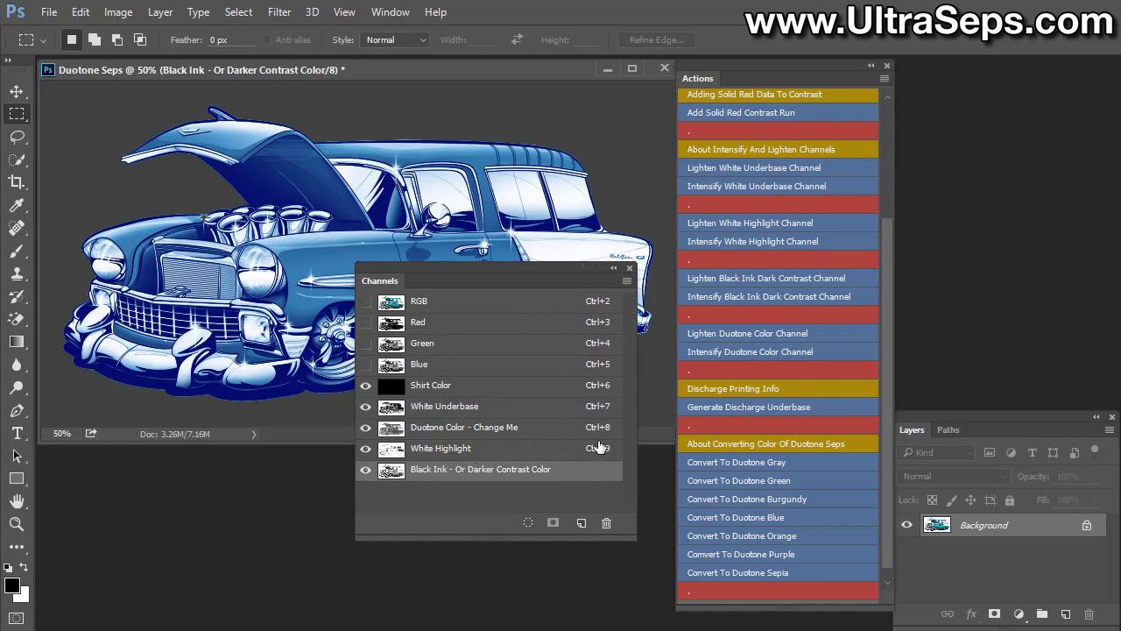
pyautogui.click(456, 434)
pyautogui.doubleClick(506, 433)
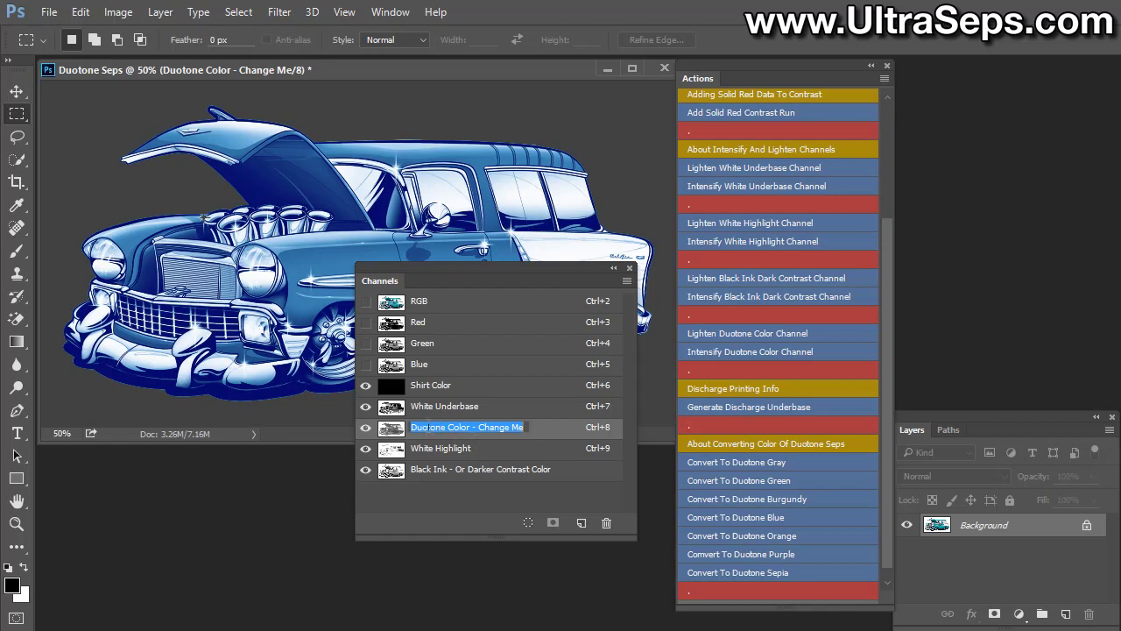
# Keep the Duotone Color channel name and open its Spot Channel Options, moved aside
pyautogui.press('Return')
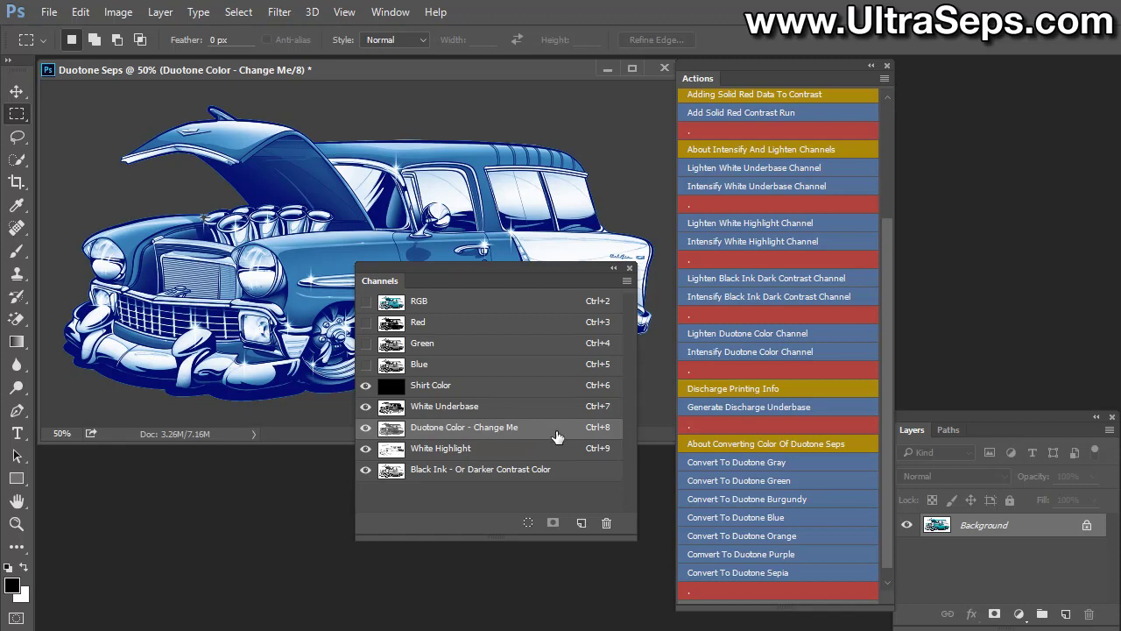
pyautogui.doubleClick(565, 433)
pyautogui.moveTo(714, 274); pyautogui.dragTo(618, 262)
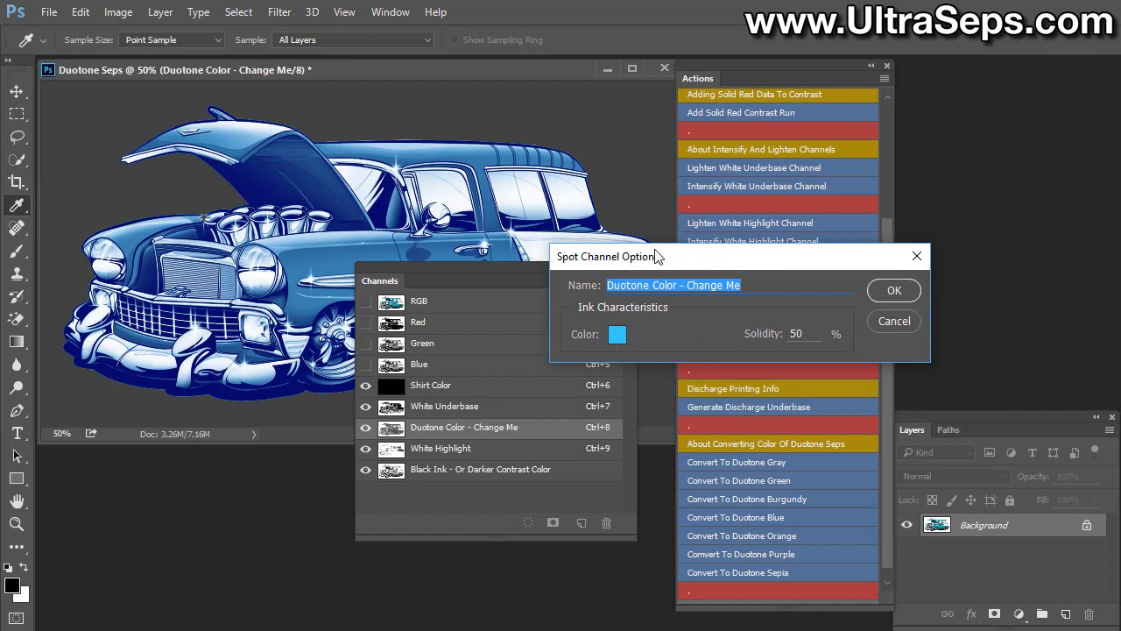
pyautogui.moveTo(663, 258); pyautogui.dragTo(522, 252)
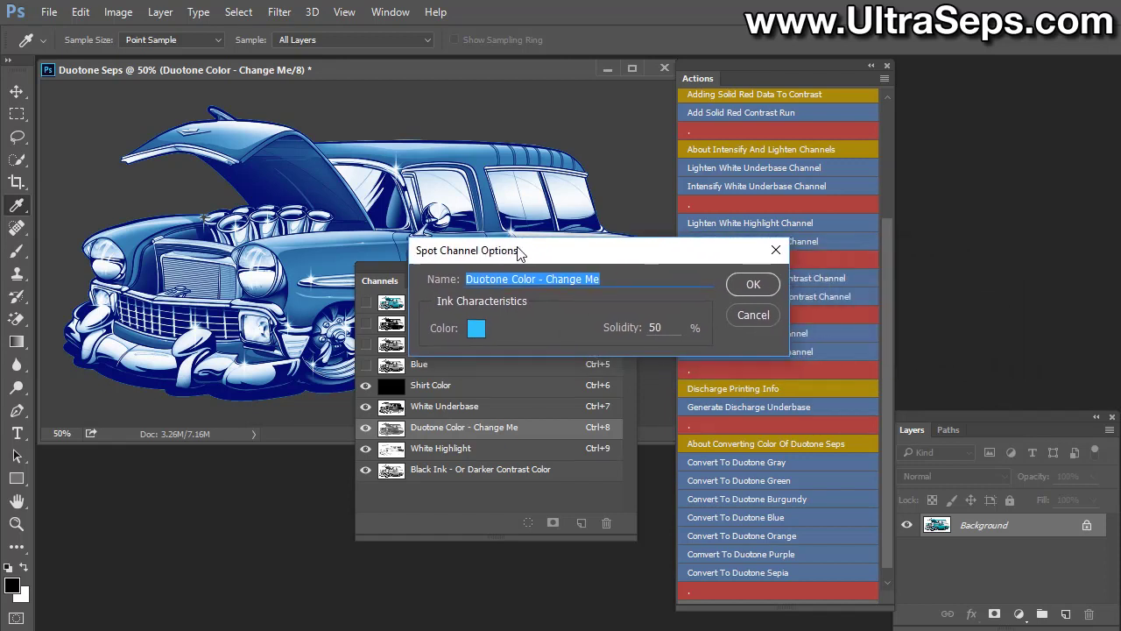
# Shift the spot ink colour toward cyan #33e5ff in the colour picker
pyautogui.click(478, 330)
pyautogui.moveTo(935, 230); pyautogui.dragTo(557, 226)
pyautogui.moveTo(726, 365)
pyautogui.mouseDown()
pyautogui.moveTo(727, 329)
pyautogui.moveTo(721, 399)
pyautogui.moveTo(726, 298)
pyautogui.moveTo(721, 368)
pyautogui.mouseUp()
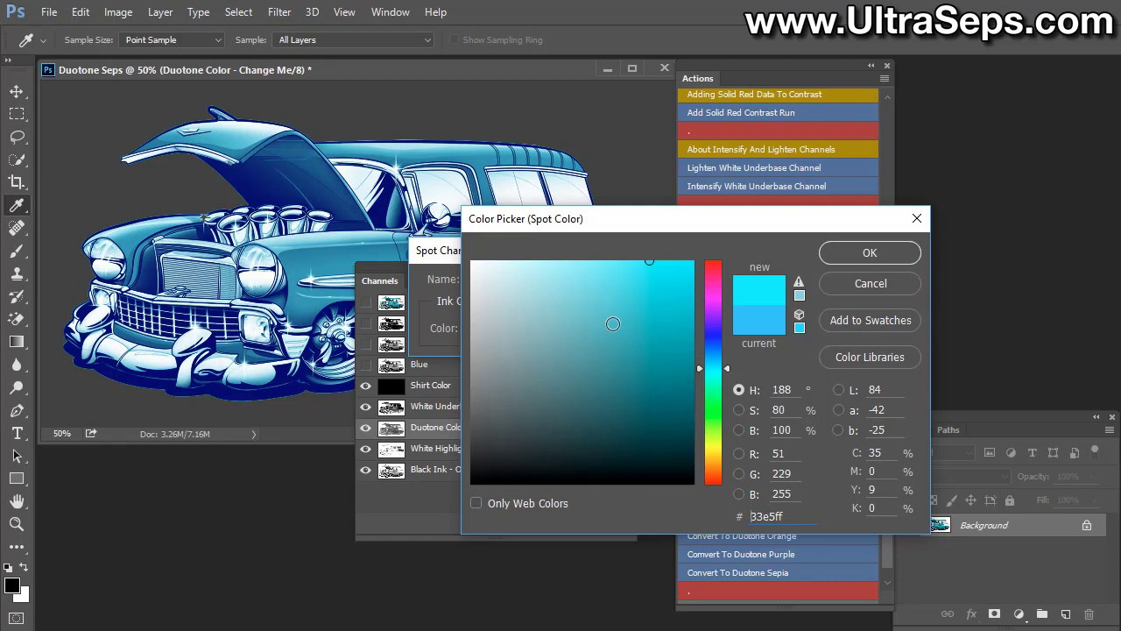
# Browse the Color Libraries for PANTONE 298 C, then cancel everything so the channel stays blue
pyautogui.click(884, 357)
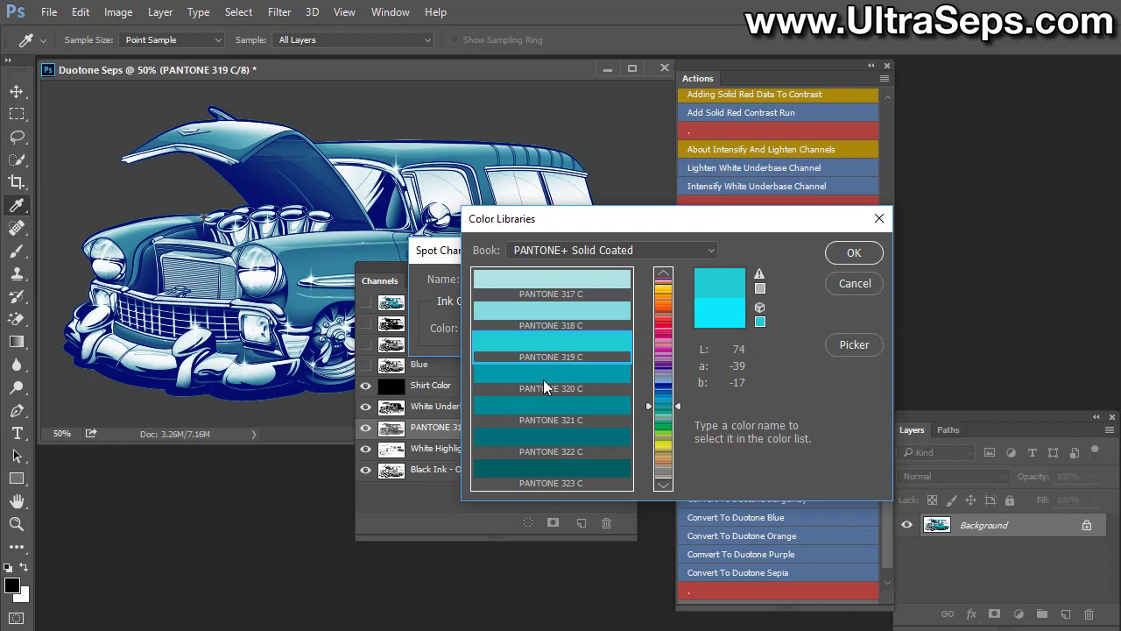
pyautogui.click(850, 283)
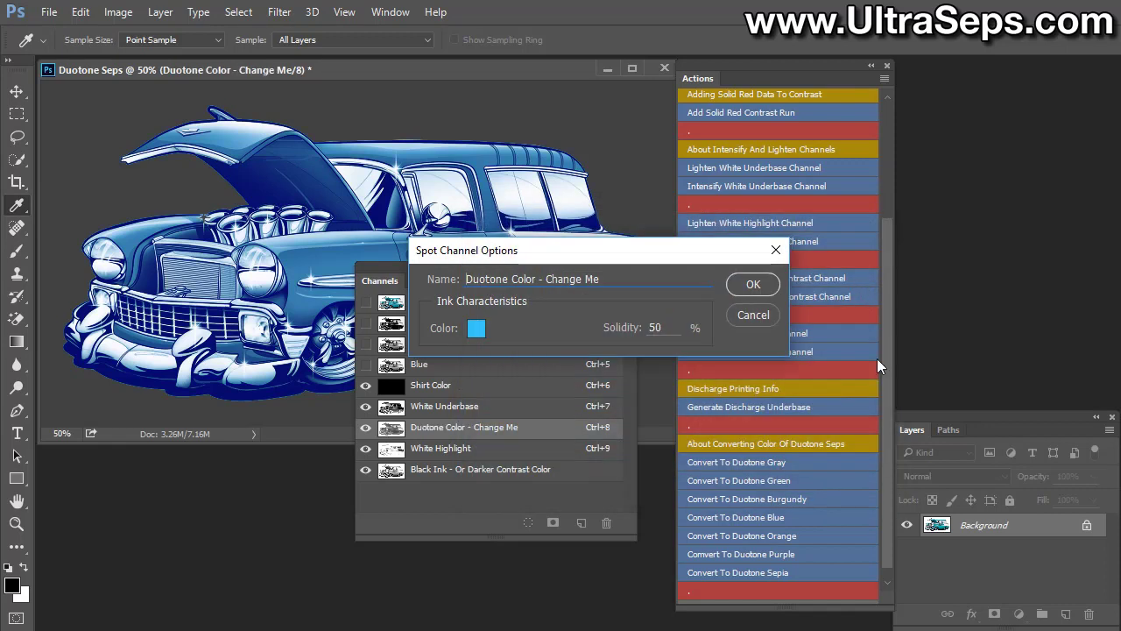
pyautogui.click(475, 327)
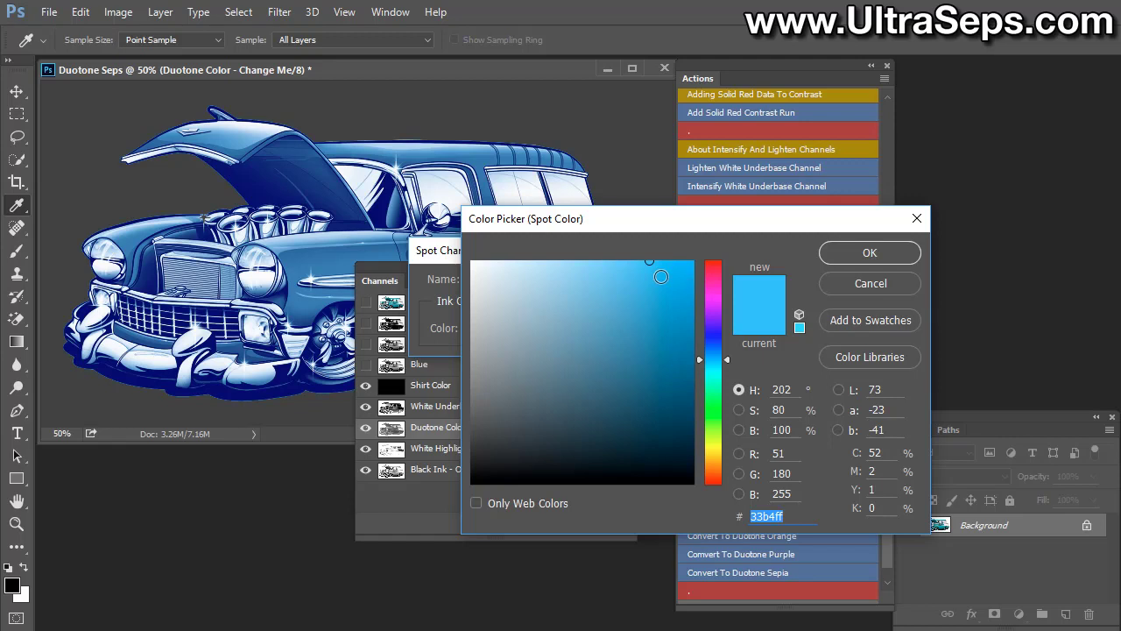
pyautogui.click(884, 357)
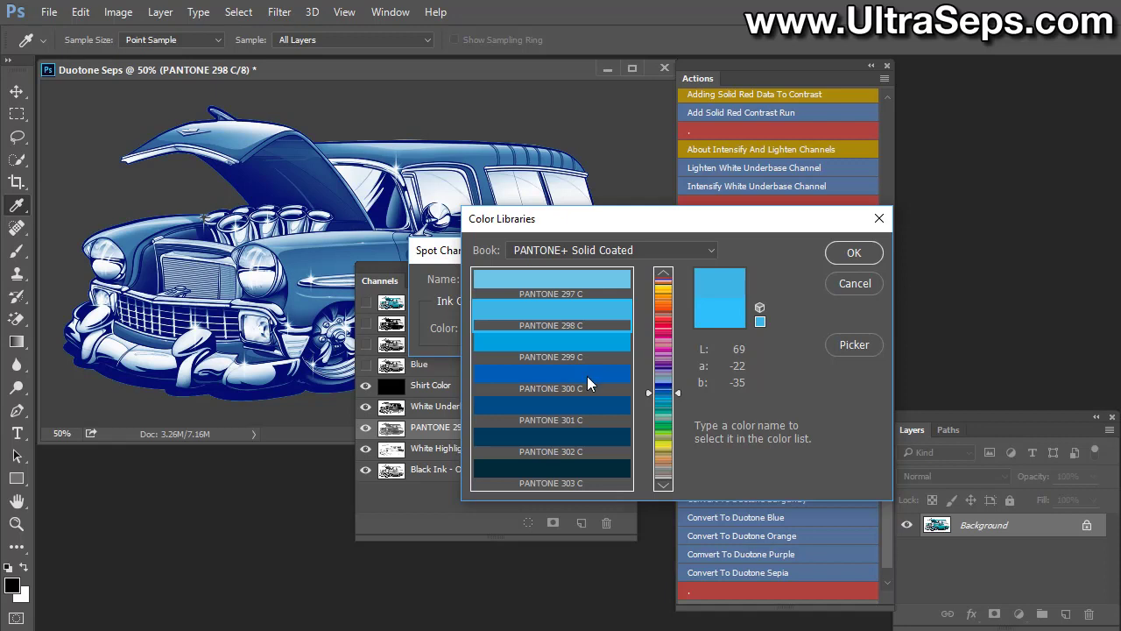
pyautogui.click(841, 284)
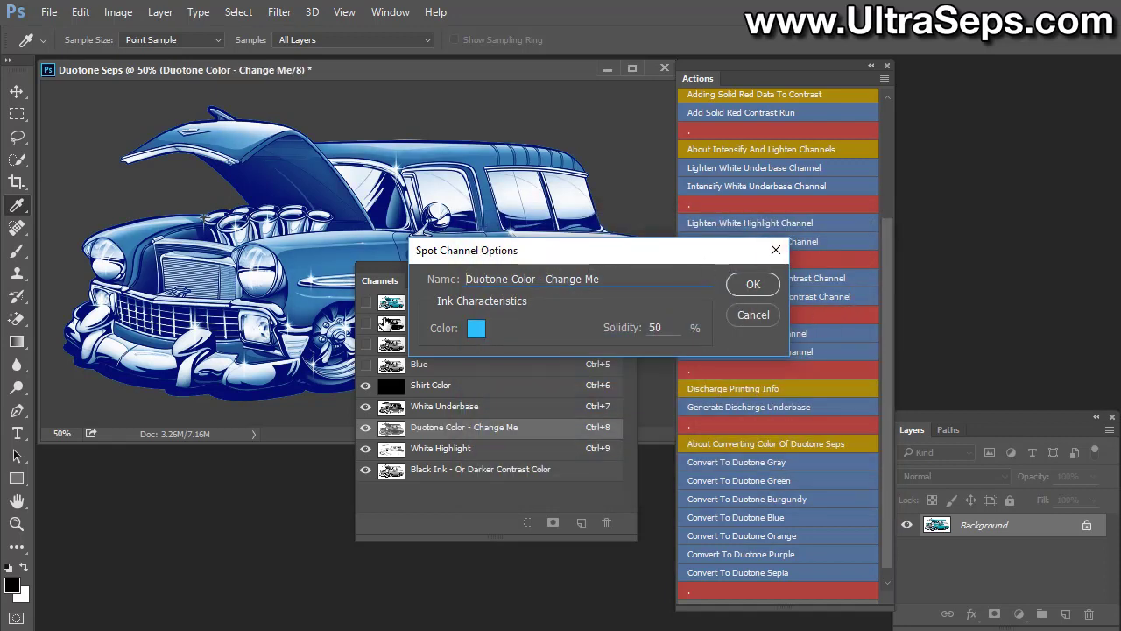
pyautogui.click(743, 316)
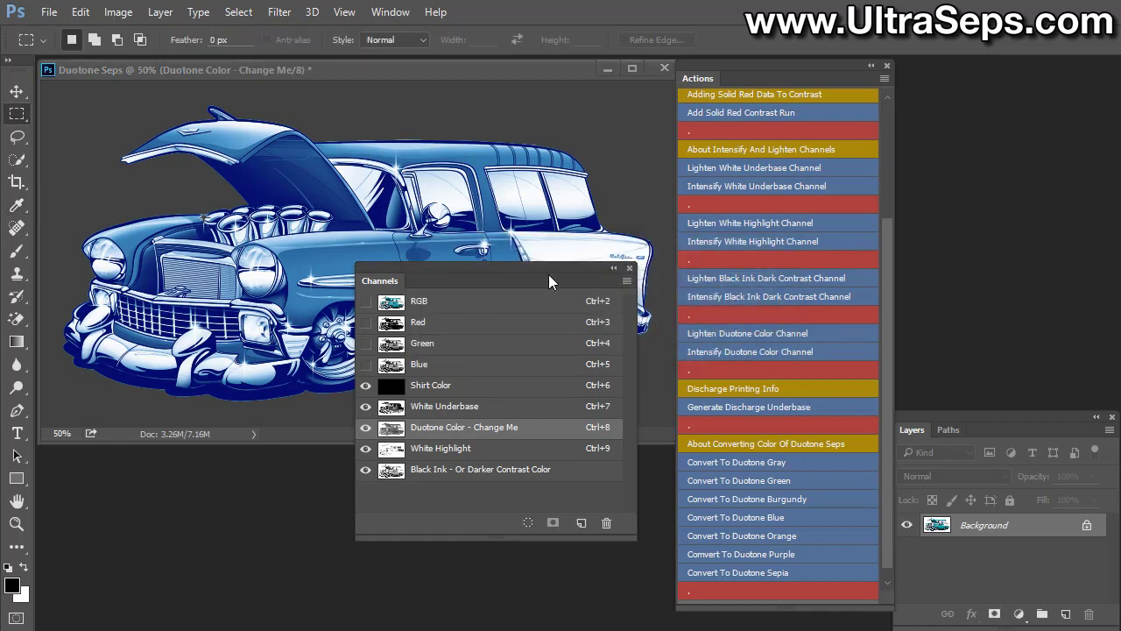
# Dock the Channels panel back with Layers and make its area slightly taller
pyautogui.moveTo(546, 272); pyautogui.dragTo(1089, 70)
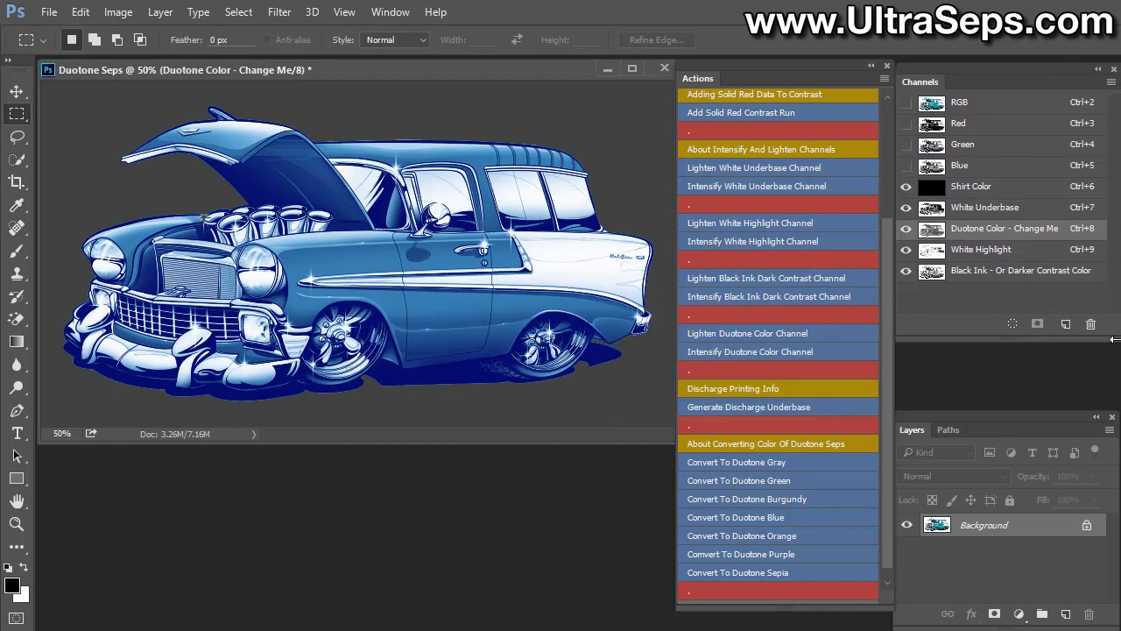
pyautogui.moveTo(1004, 339); pyautogui.dragTo(1001, 374)
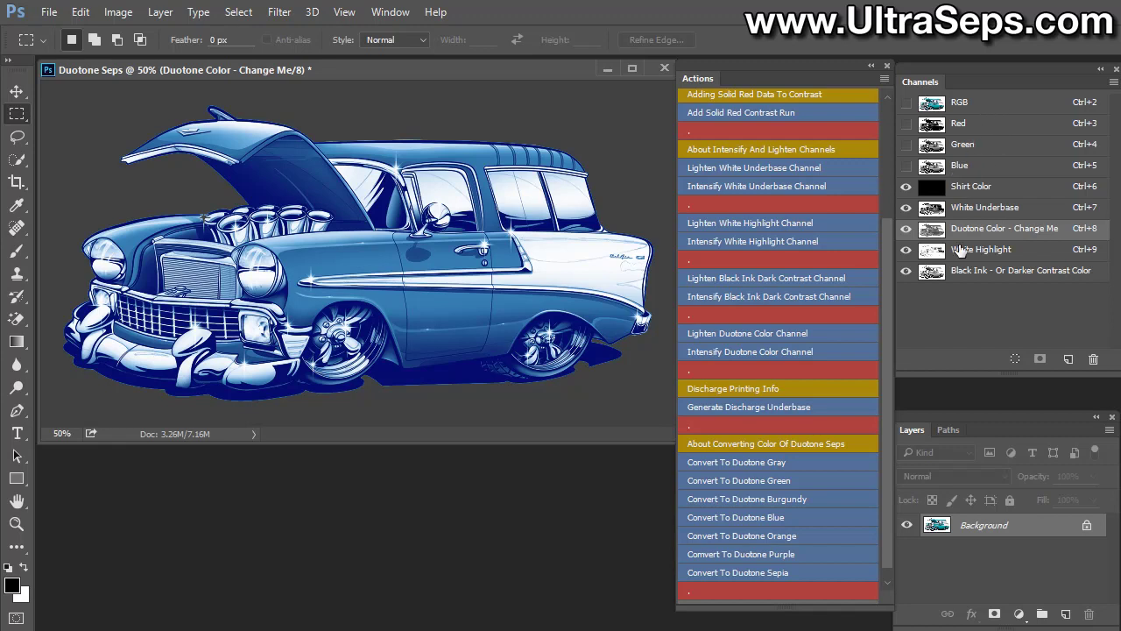
# Run the discharge underbase generation, accepting the RGB warning and confirming the discharge white base
pyautogui.click(734, 406)
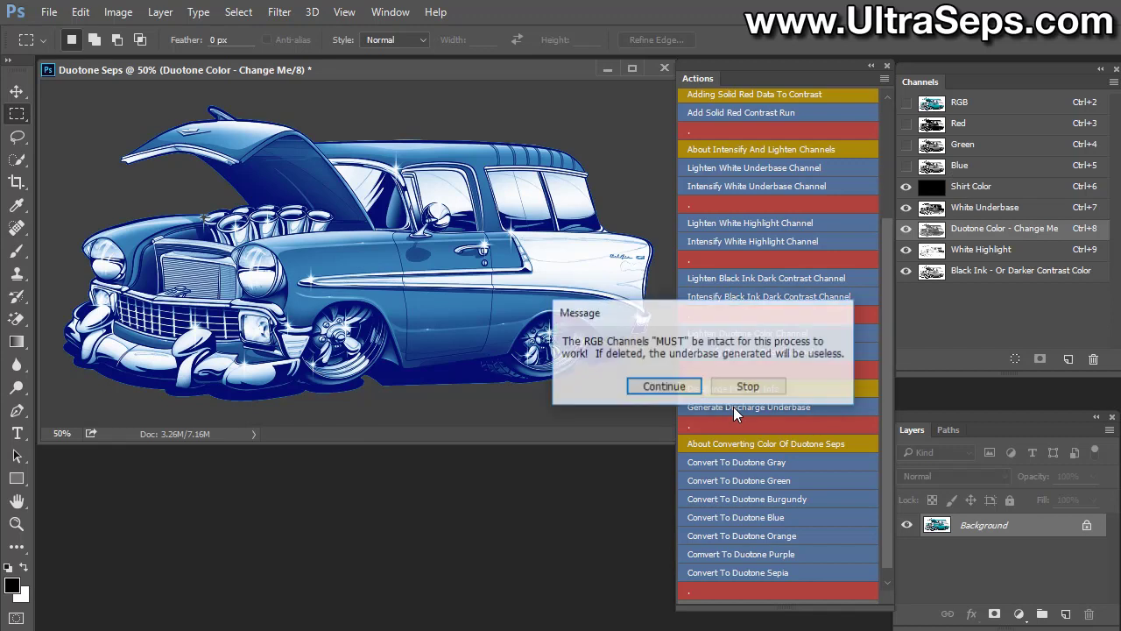
pyautogui.click(676, 392)
pyautogui.click(677, 393)
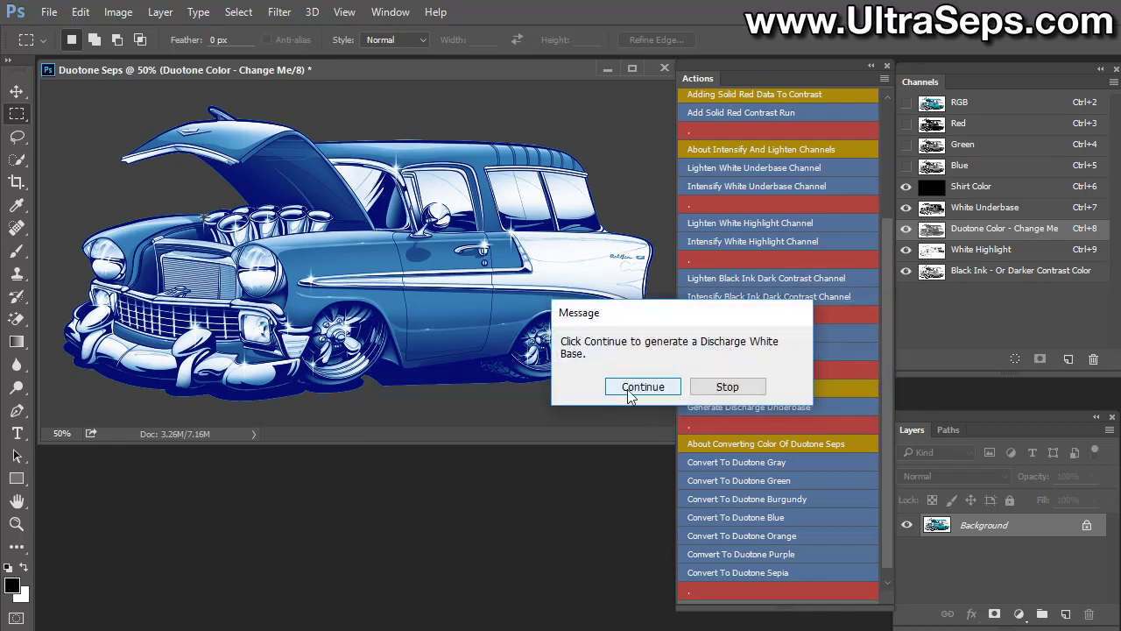
pyautogui.click(632, 393)
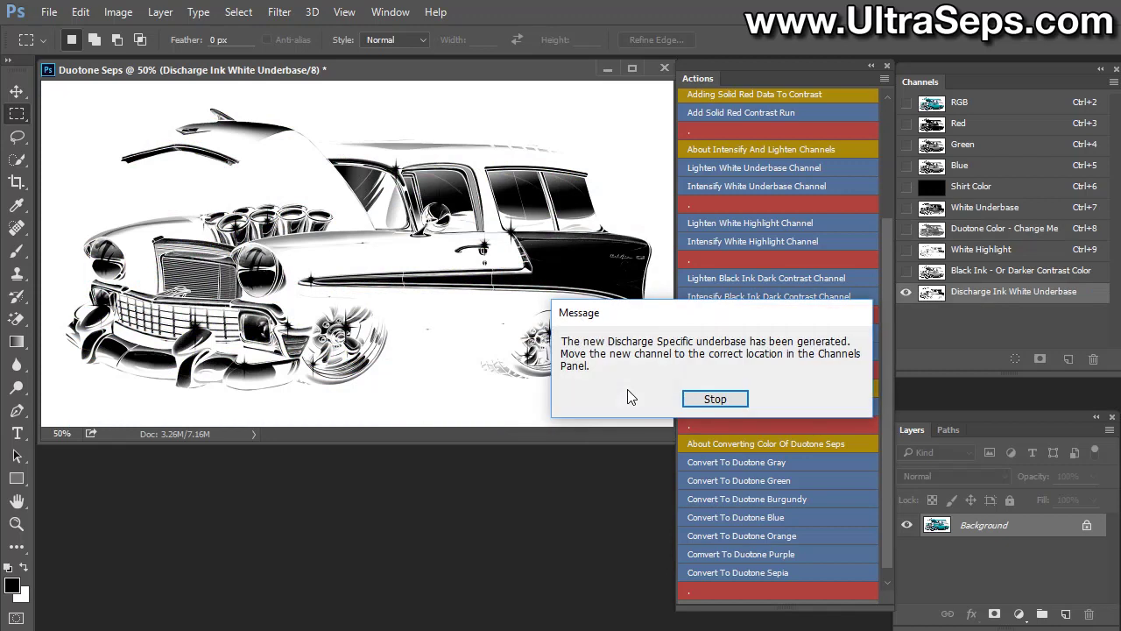
# Dismiss the message and view White Underbase, then Discharge Ink White Underbase, each alone
pyautogui.click(700, 398)
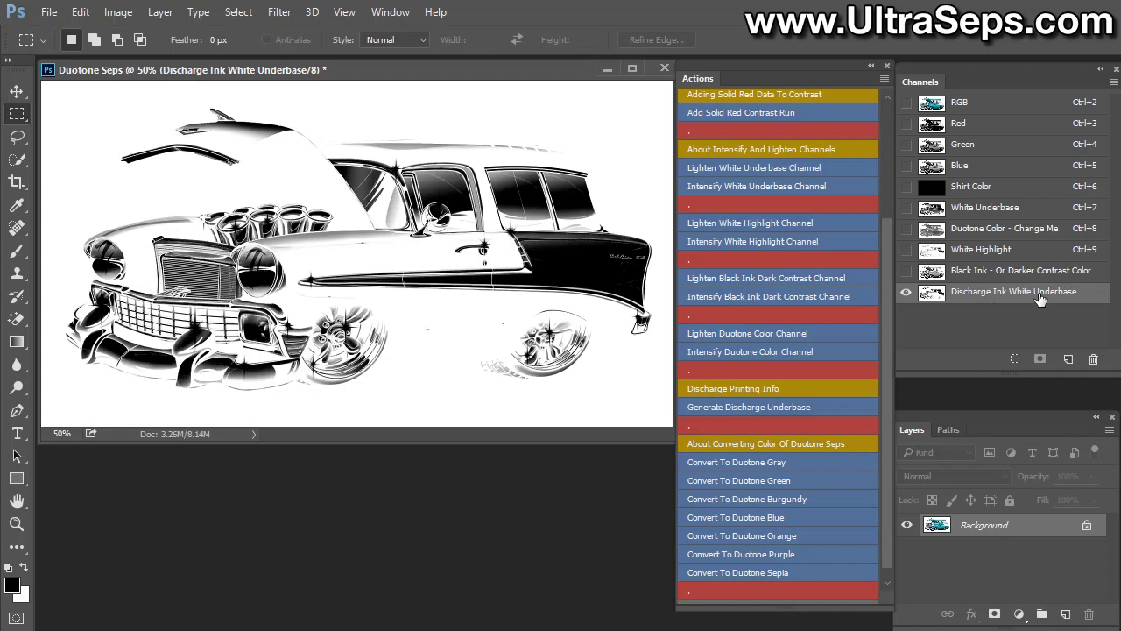
pyautogui.click(1055, 217)
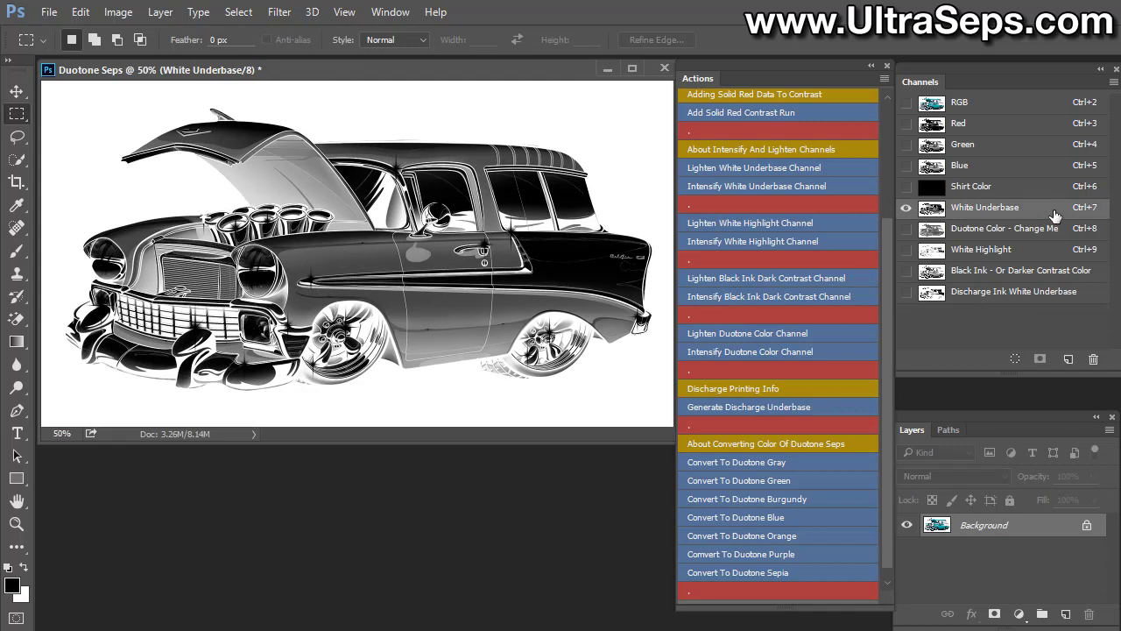
pyautogui.click(1085, 299)
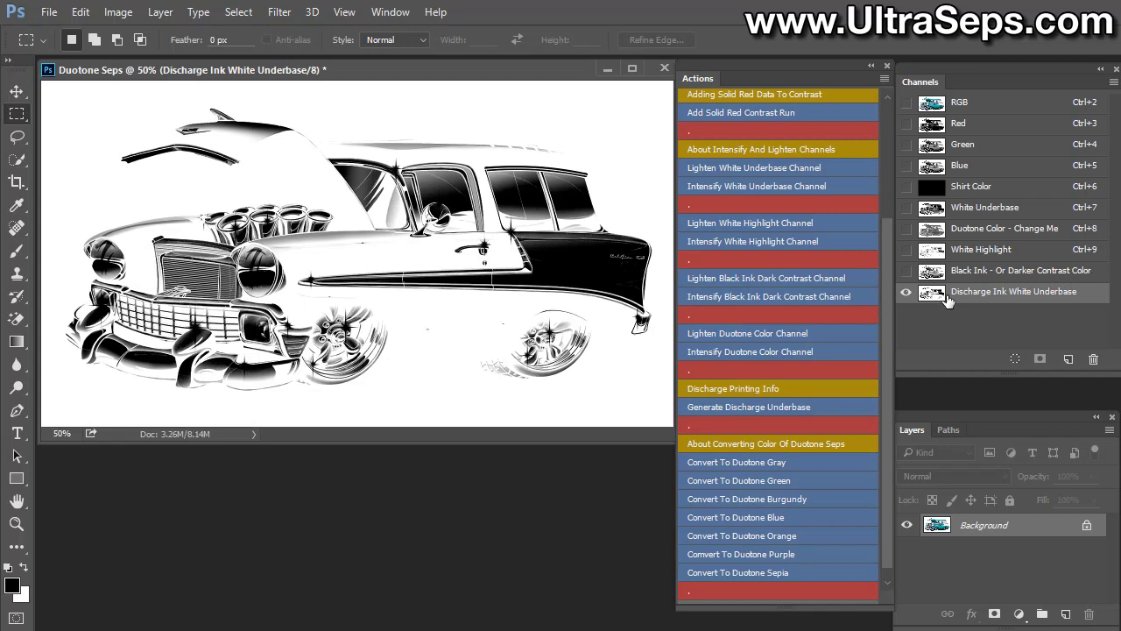
# Lighten the Discharge Ink White Underbase channel with a Curves endpoint at input 81, output 100
pyautogui.click(117, 13)
pyautogui.moveTo(155, 54)
pyautogui.click(457, 88)
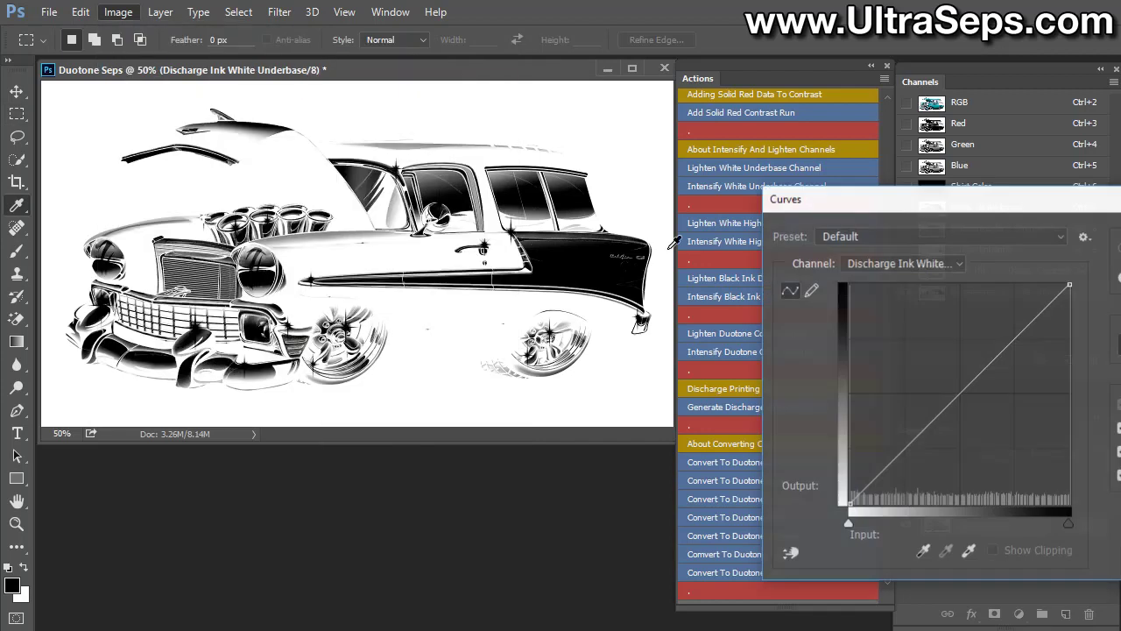
pyautogui.moveTo(850, 205); pyautogui.dragTo(590, 181)
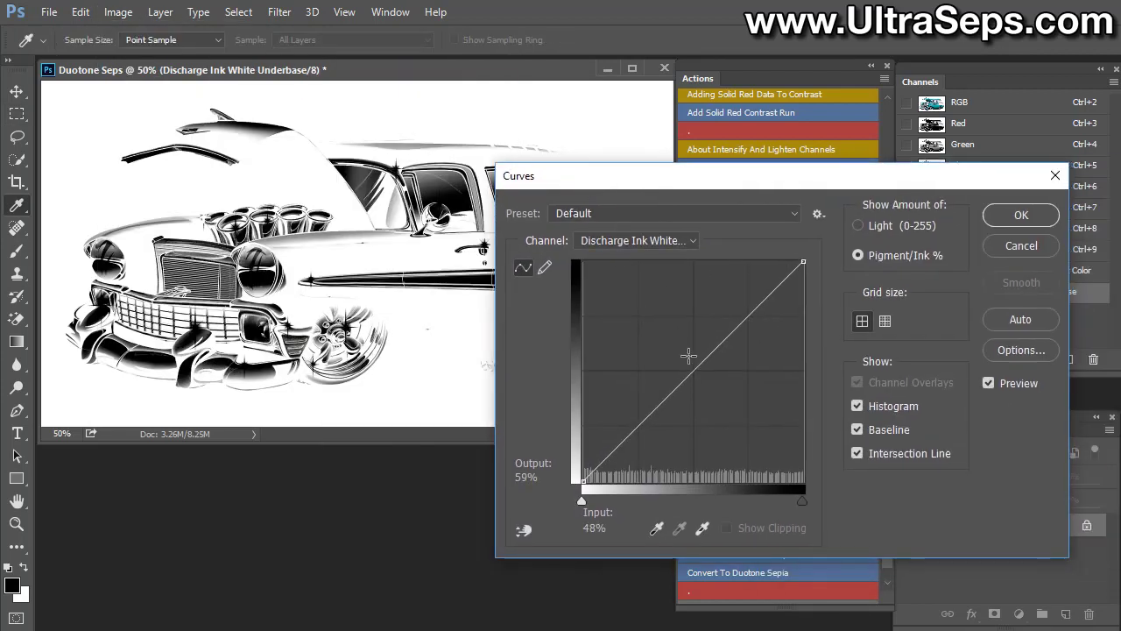
pyautogui.moveTo(698, 368)
pyautogui.mouseDown()
pyautogui.moveTo(667, 319)
pyautogui.moveTo(703, 360)
pyautogui.mouseUp()
pyautogui.moveTo(804, 261); pyautogui.dragTo(759, 261)
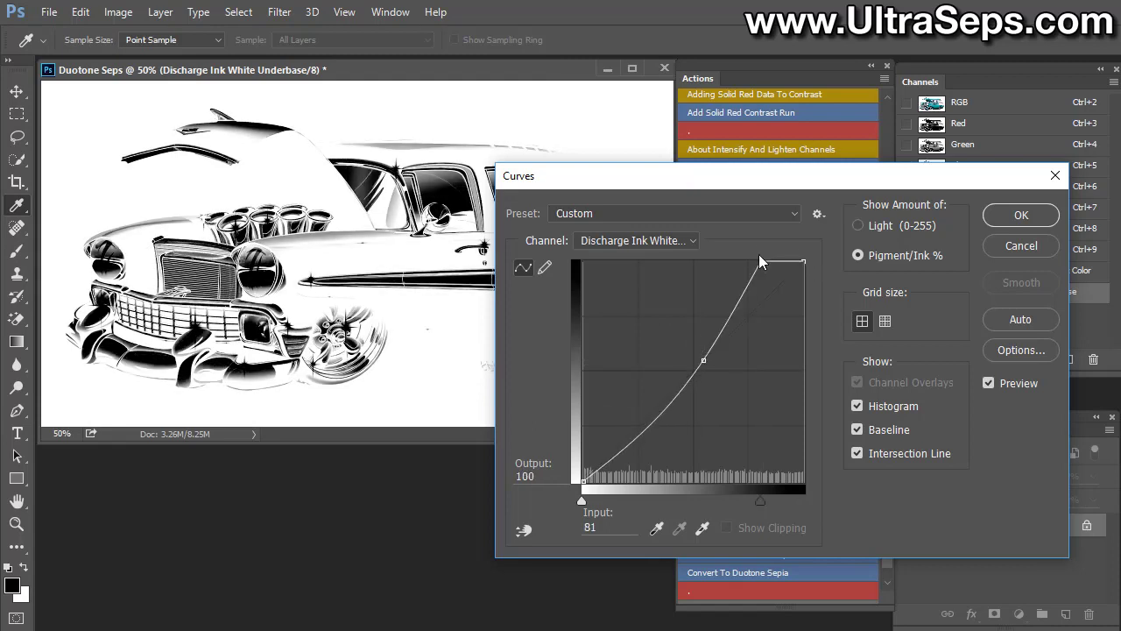
pyautogui.click(1000, 242)
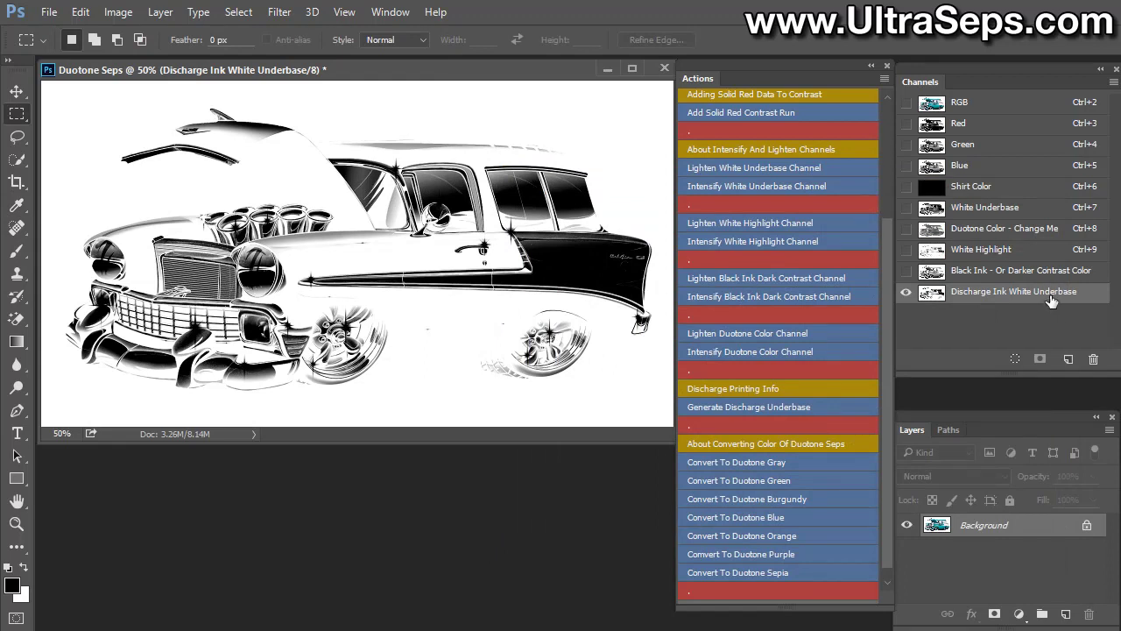
# Delete the Discharge Ink White Underbase channel and hide the RGB channels, leaving five spot channels
pyautogui.moveTo(1052, 298); pyautogui.dragTo(1044, 228)
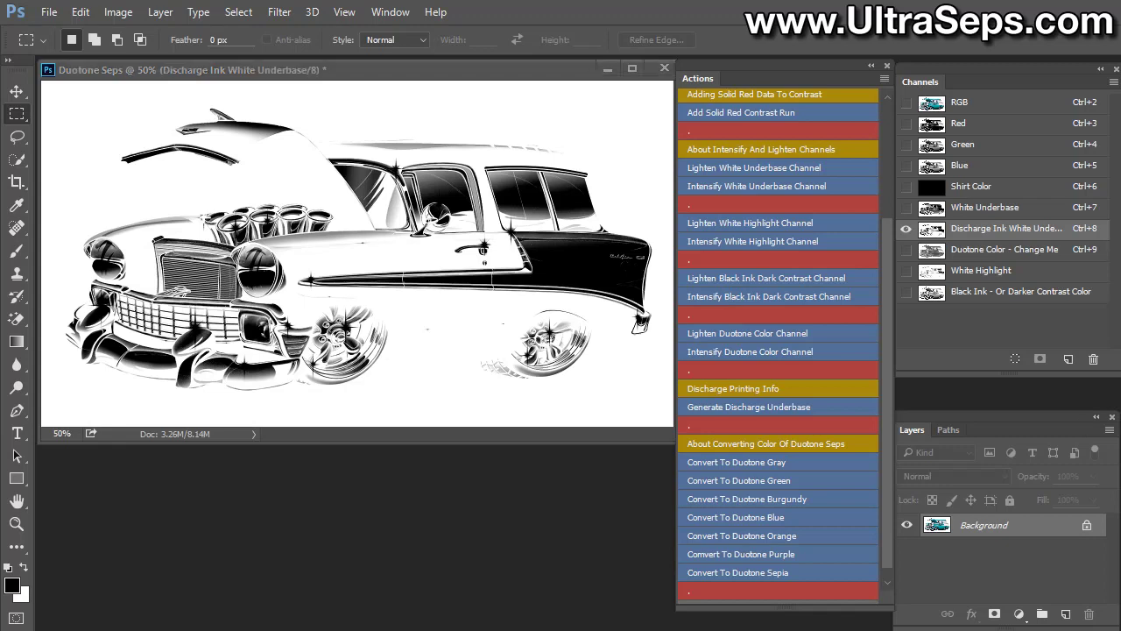
pyautogui.moveTo(1051, 231)
pyautogui.mouseDown()
pyautogui.moveTo(1071, 231)
pyautogui.moveTo(1095, 359)
pyautogui.mouseUp()
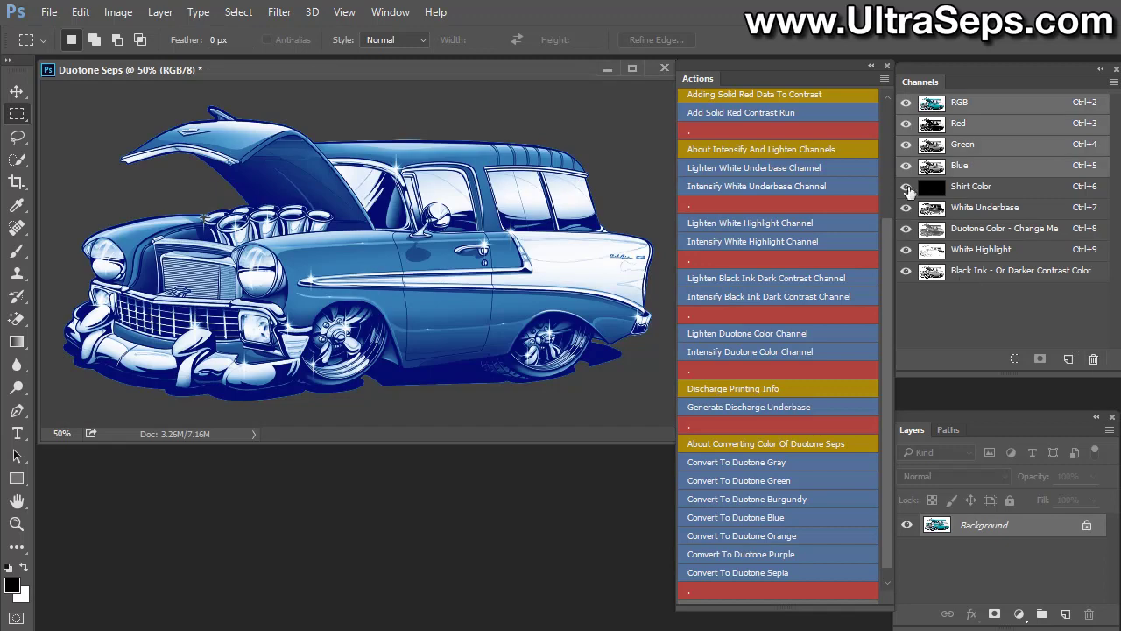
pyautogui.click(907, 103)
# View White Underbase, Duotone Color - Change Me, White Highlight, then Black Ink channels each alone
pyautogui.click(907, 207)
pyautogui.click(1016, 209)
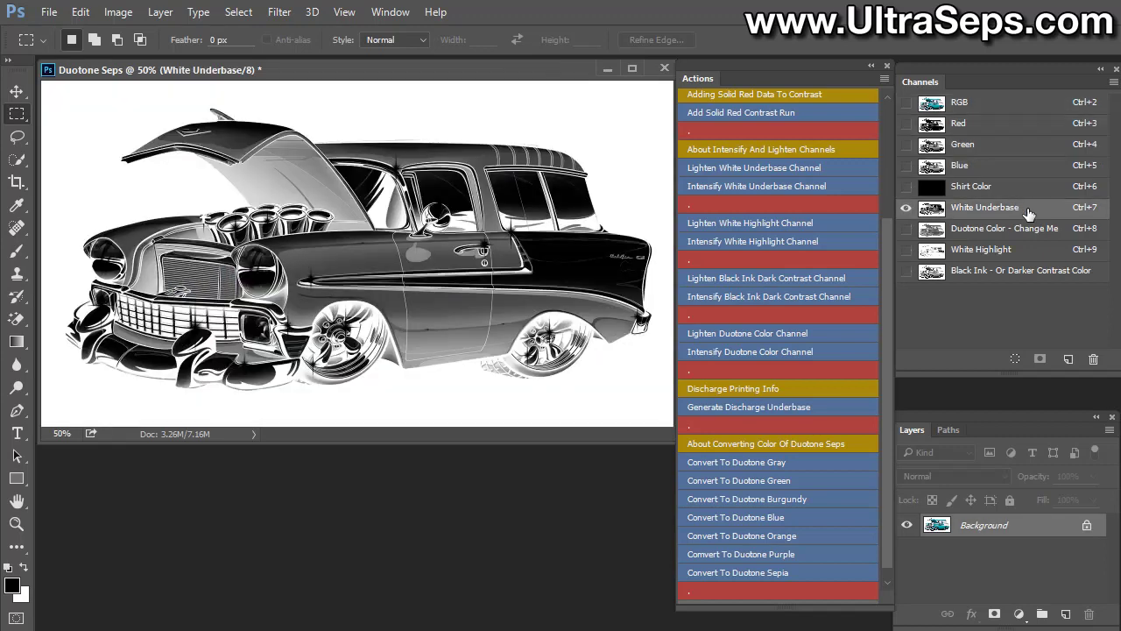
pyautogui.click(1032, 228)
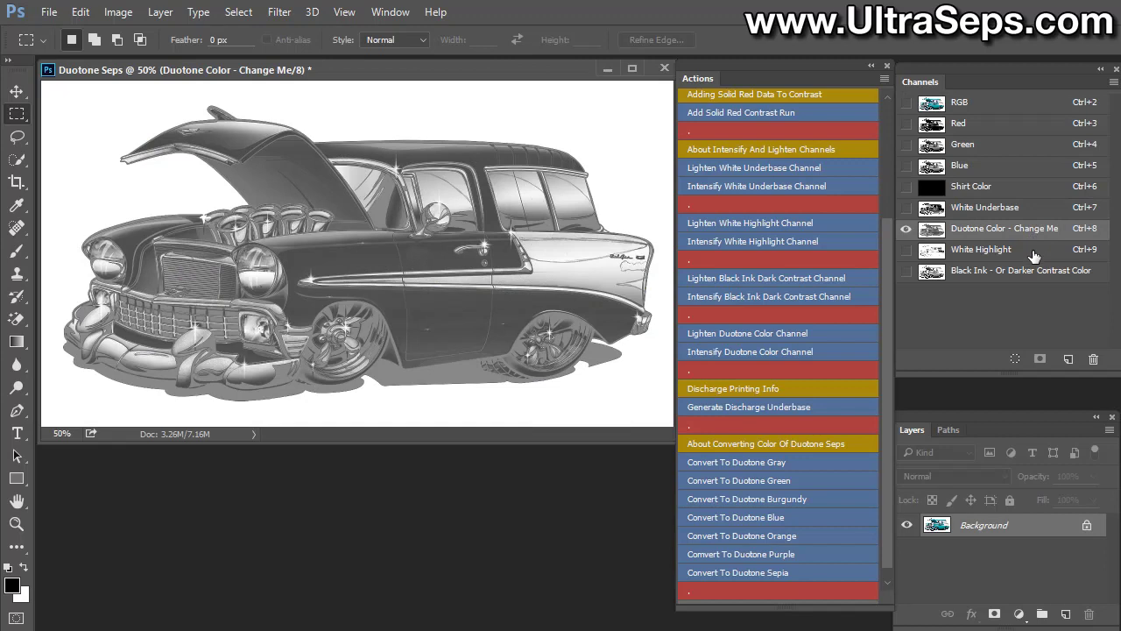
pyautogui.click(1034, 254)
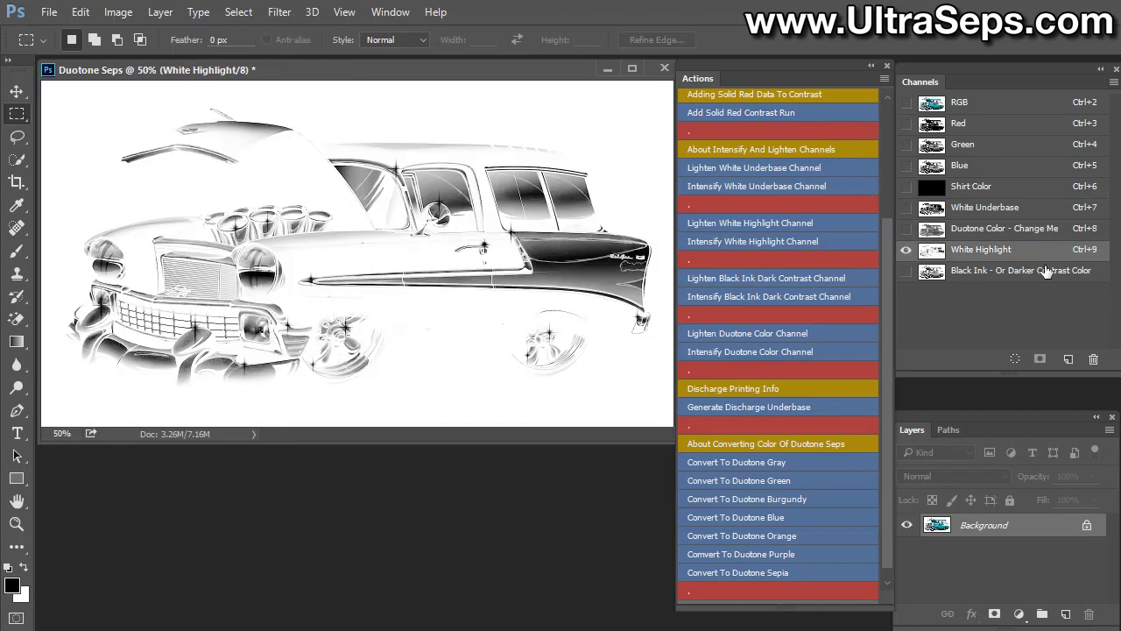
pyautogui.click(1046, 271)
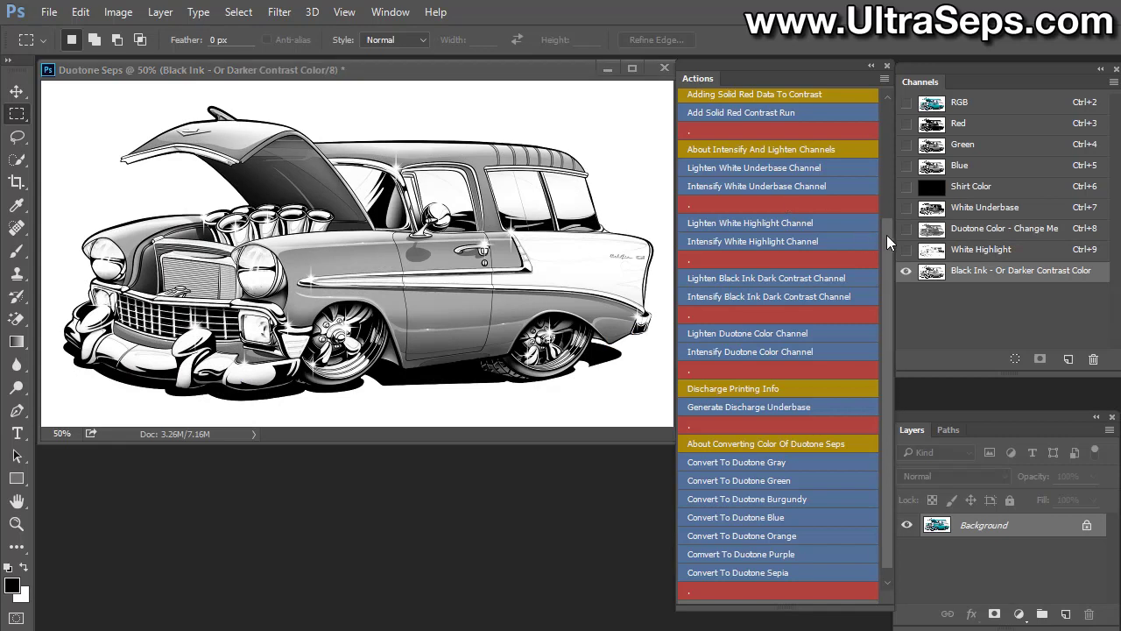
pyautogui.moveTo(887, 226); pyautogui.dragTo(884, 197)
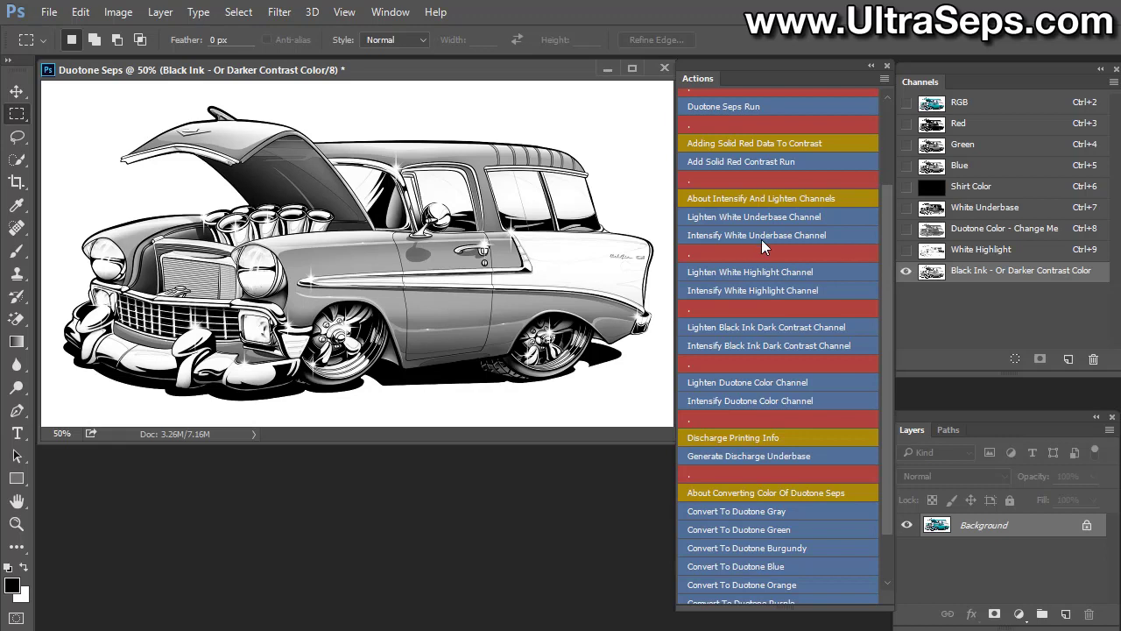
# Intensify the White Underbase channel, then step back through History to the first Apply Image state
pyautogui.click(826, 233)
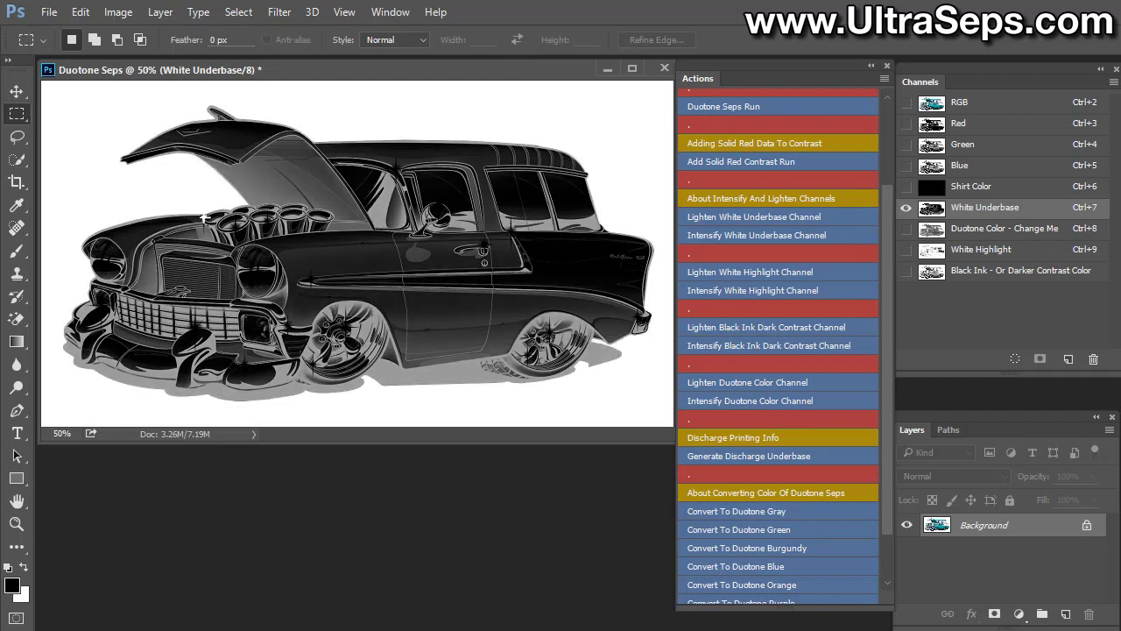
pyautogui.moveTo(757, 211); pyautogui.dragTo(504, 215)
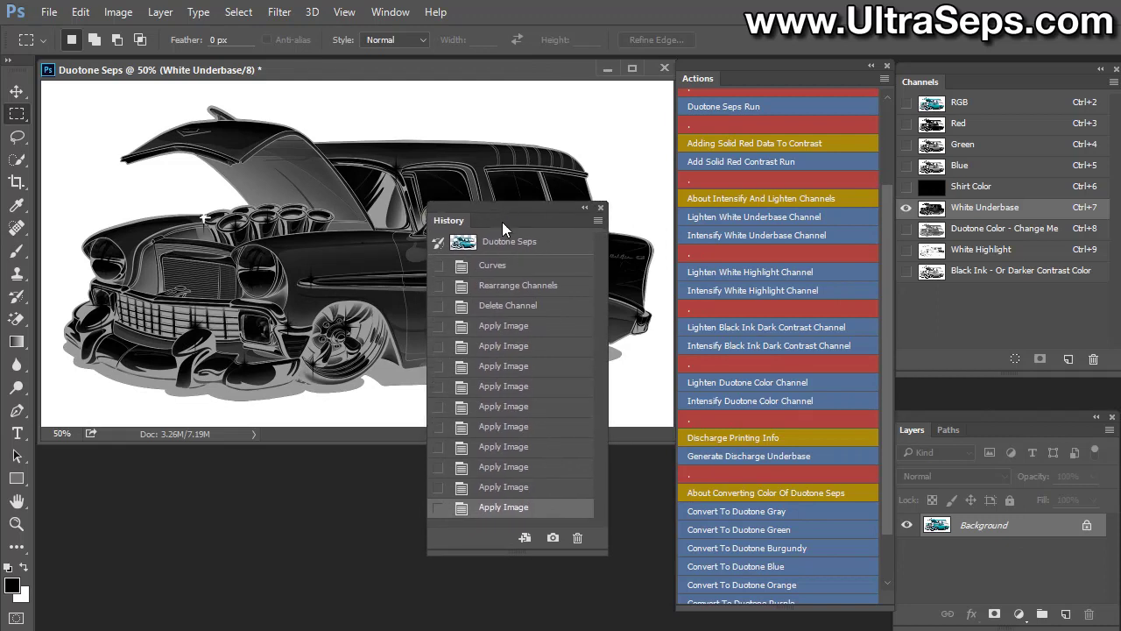
pyautogui.click(547, 487)
pyautogui.click(547, 467)
pyautogui.click(547, 447)
pyautogui.click(552, 426)
pyautogui.click(554, 406)
pyautogui.click(556, 385)
pyautogui.click(555, 366)
pyautogui.click(552, 345)
pyautogui.click(551, 326)
pyautogui.moveTo(539, 205); pyautogui.dragTo(1120, 185)
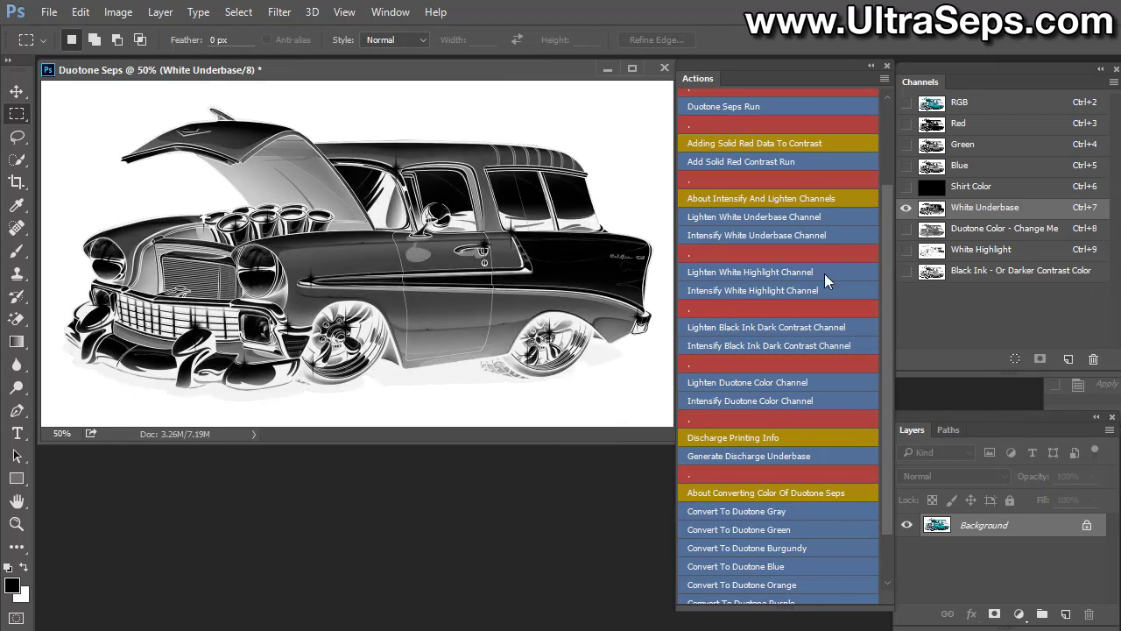
# Apply Lighten White Underbase Channel five times in a row
pyautogui.click(772, 216)
pyautogui.click(773, 216)
pyautogui.click(772, 216)
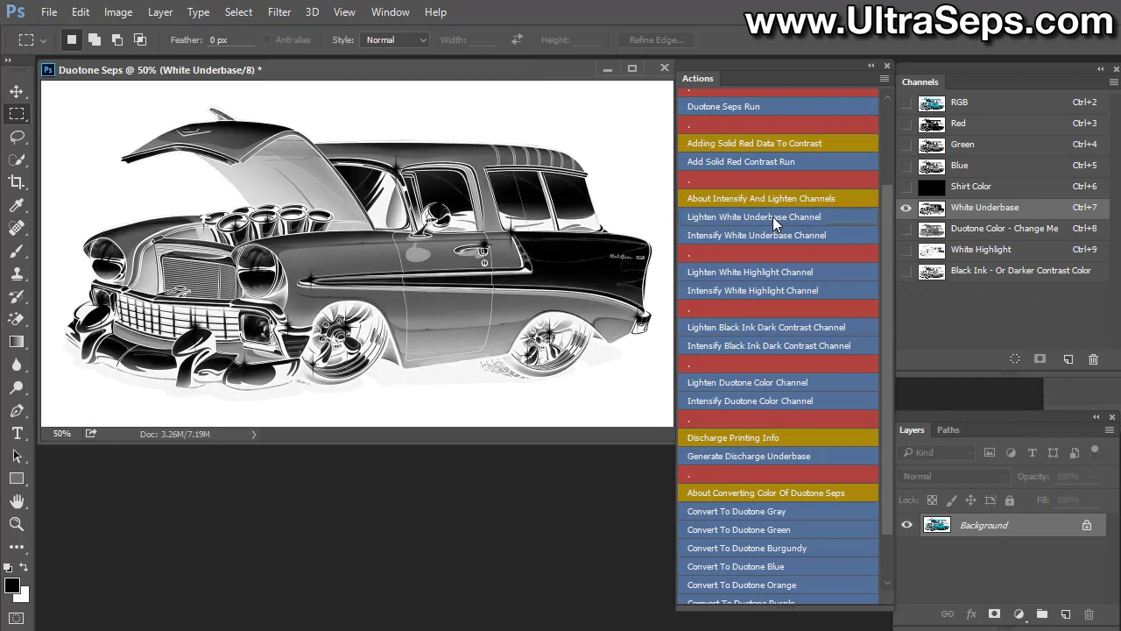
pyautogui.click(772, 216)
pyautogui.click(772, 216)
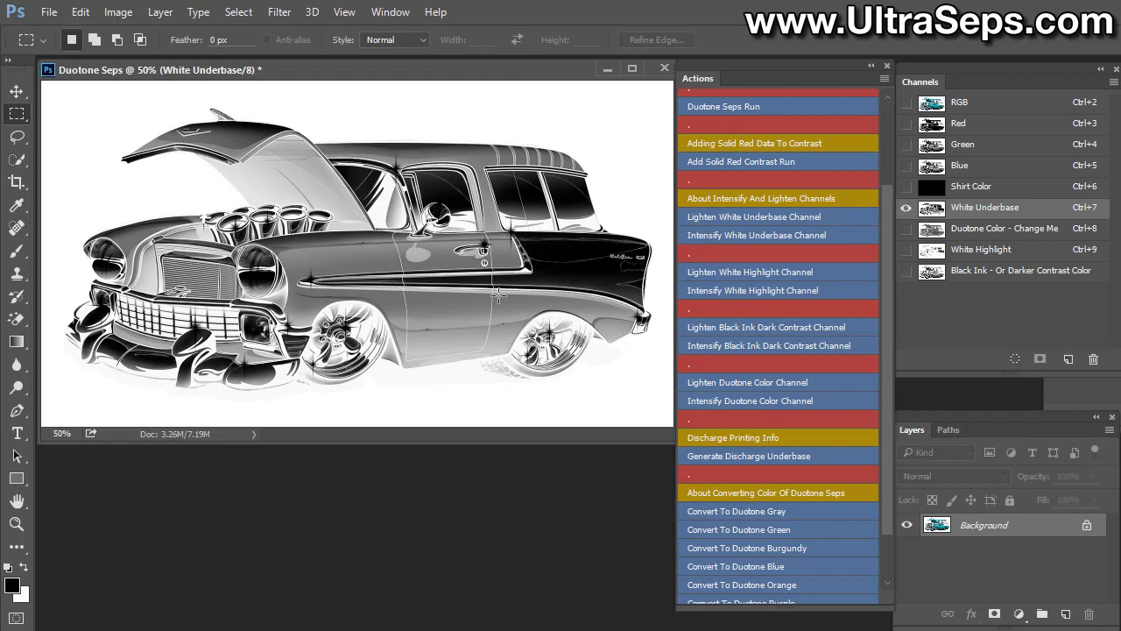
# Return to the darker intensified Apply history state and keep it
pyautogui.click(1118, 242)
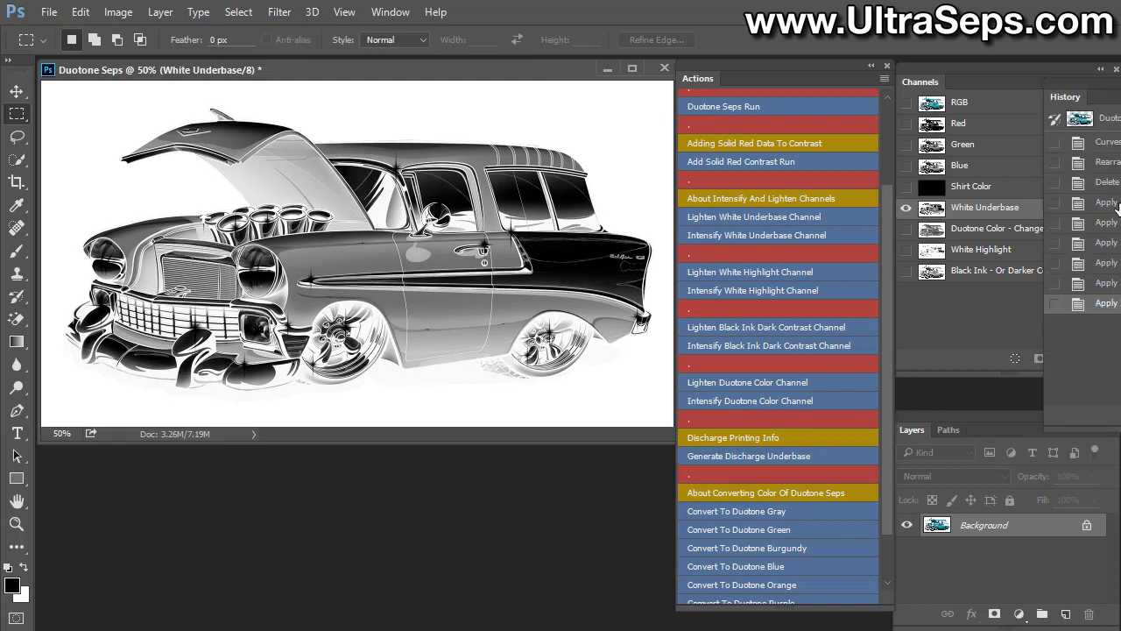
pyautogui.click(1094, 203)
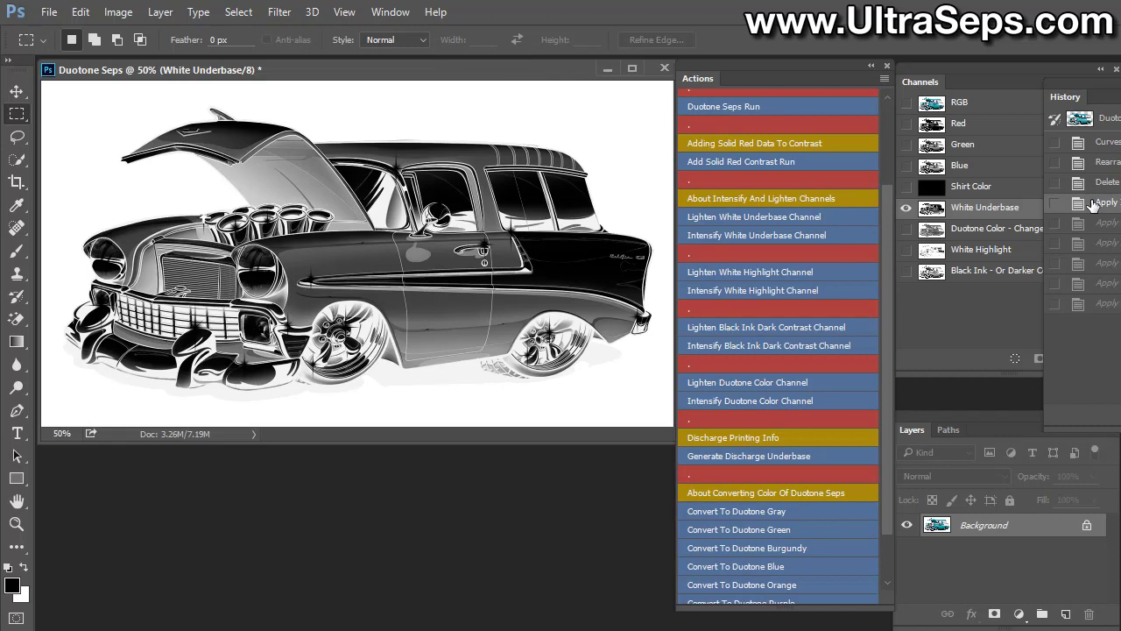
pyautogui.click(1093, 203)
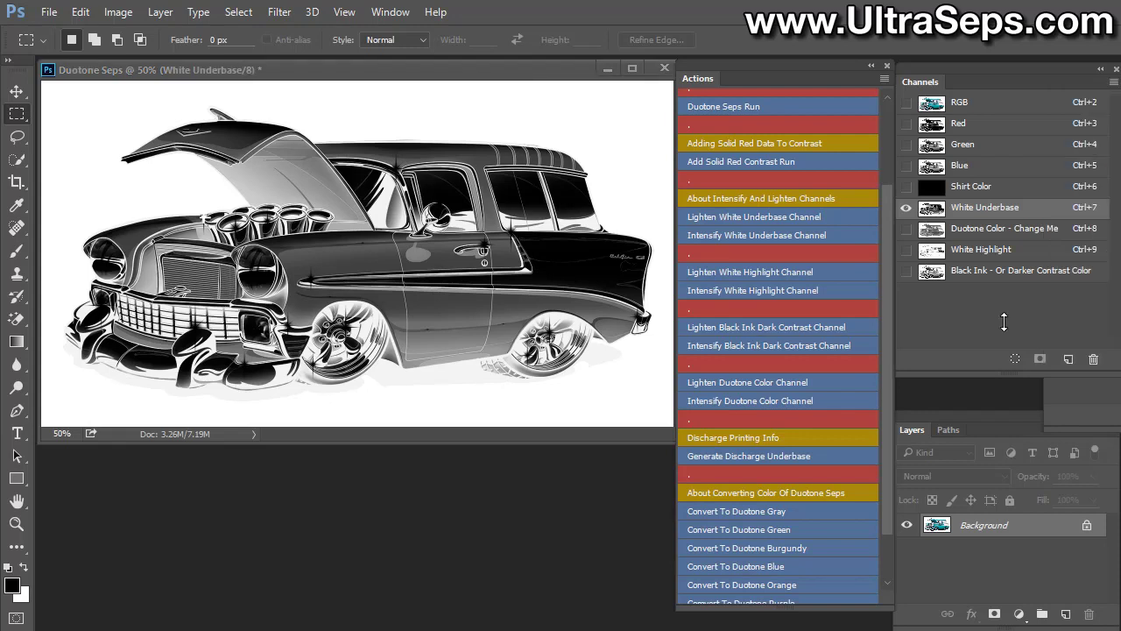
# Show all five spot channels together and scroll the Actions panel to the top
pyautogui.moveTo(906, 188); pyautogui.dragTo(912, 279)
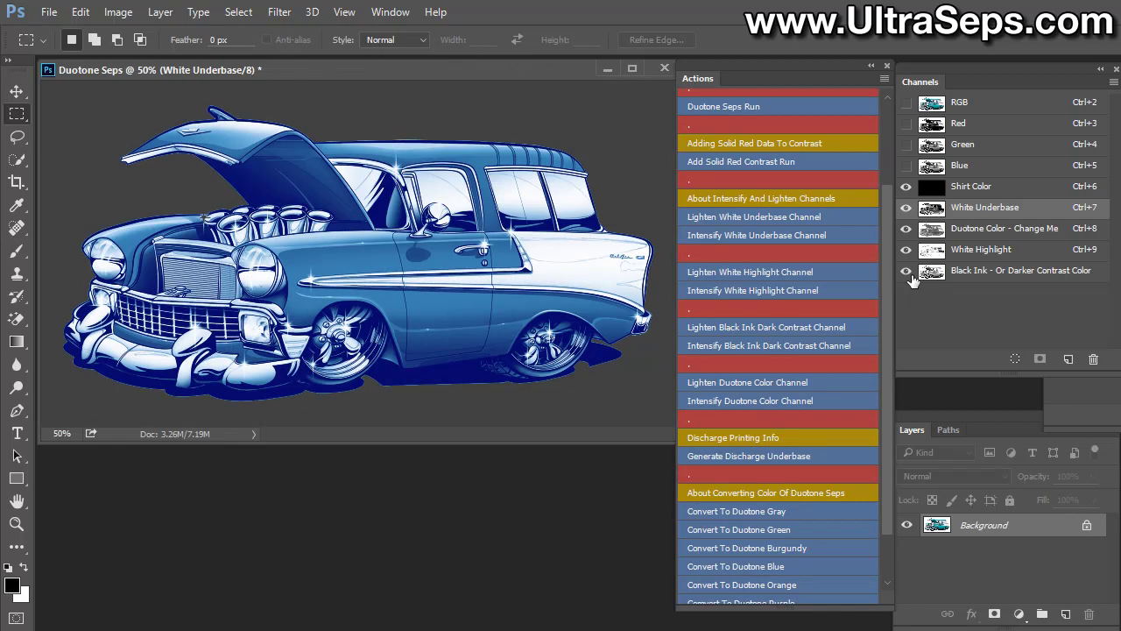
pyautogui.moveTo(886, 257); pyautogui.dragTo(876, 174)
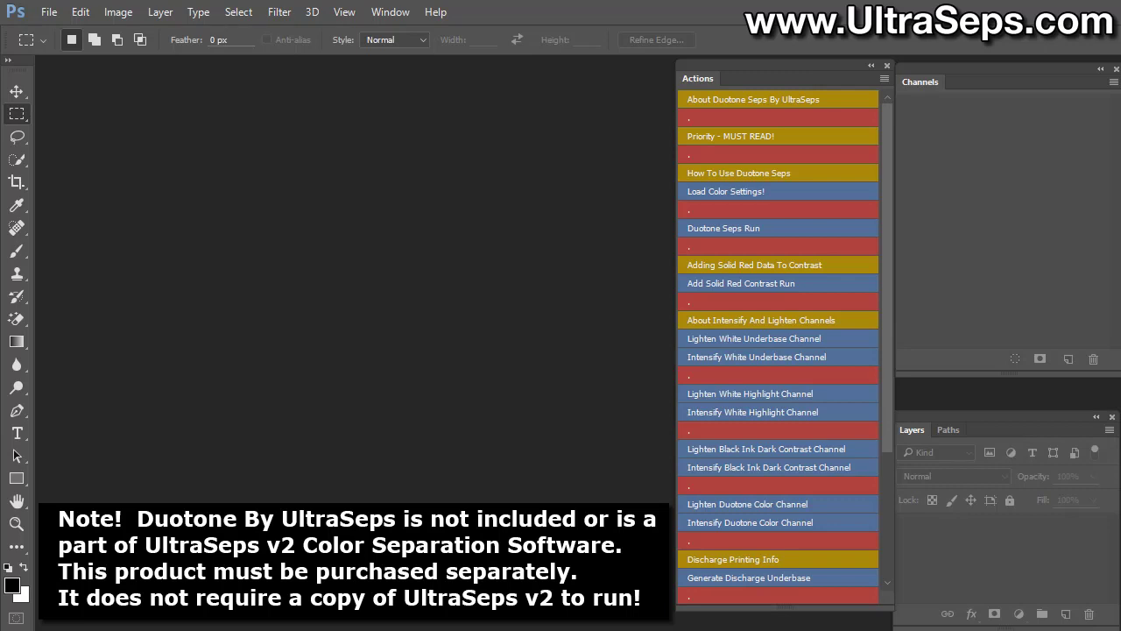
# Open Sellout Poster.psd in a floating window, zoomed out to show the whole poster
pyautogui.moveTo(782, 318); pyautogui.dragTo(513, 306)
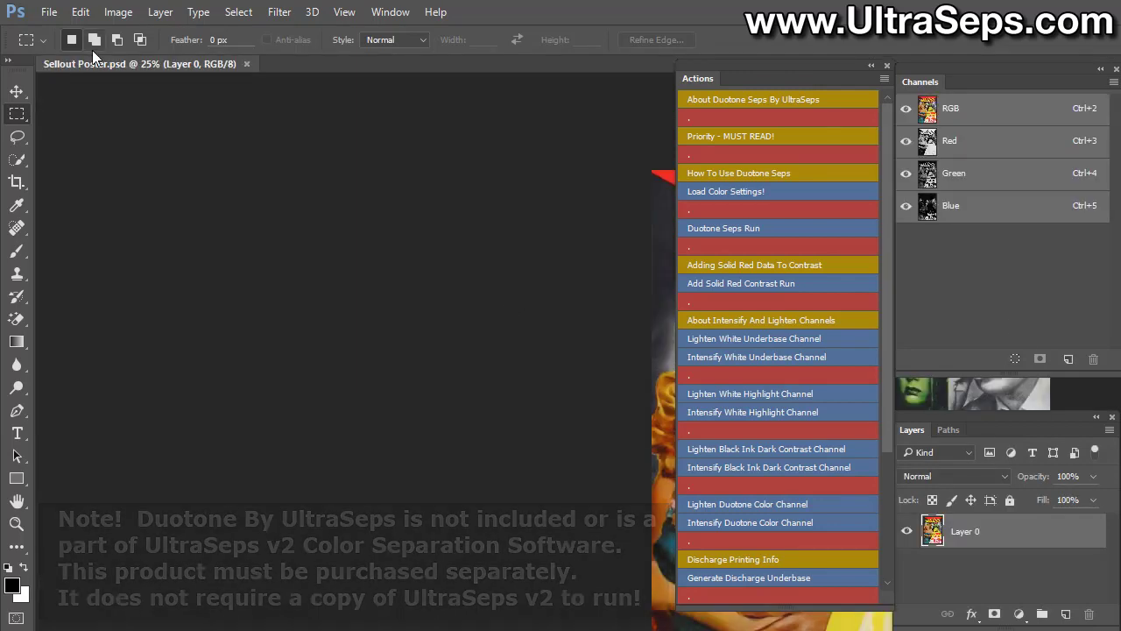
pyautogui.moveTo(97, 64); pyautogui.dragTo(267, 99)
pyautogui.hotkey('ctrl', '-')
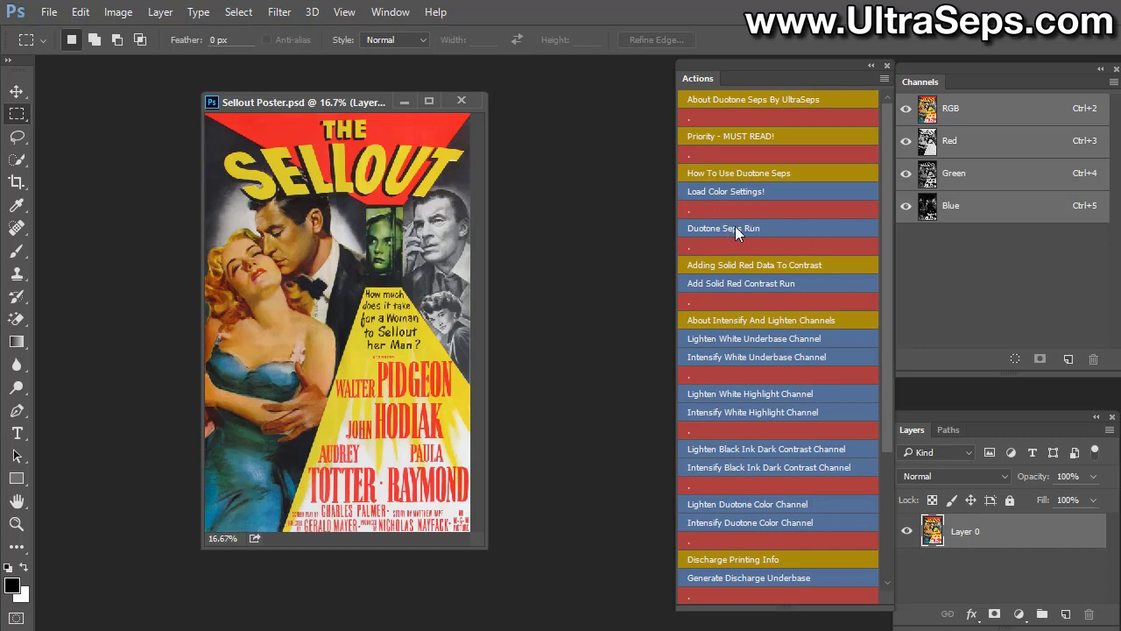
# Run Duotone Seps Run on the RGB poster, clearing all prompts, and fit the result on screen
pyautogui.click(774, 227)
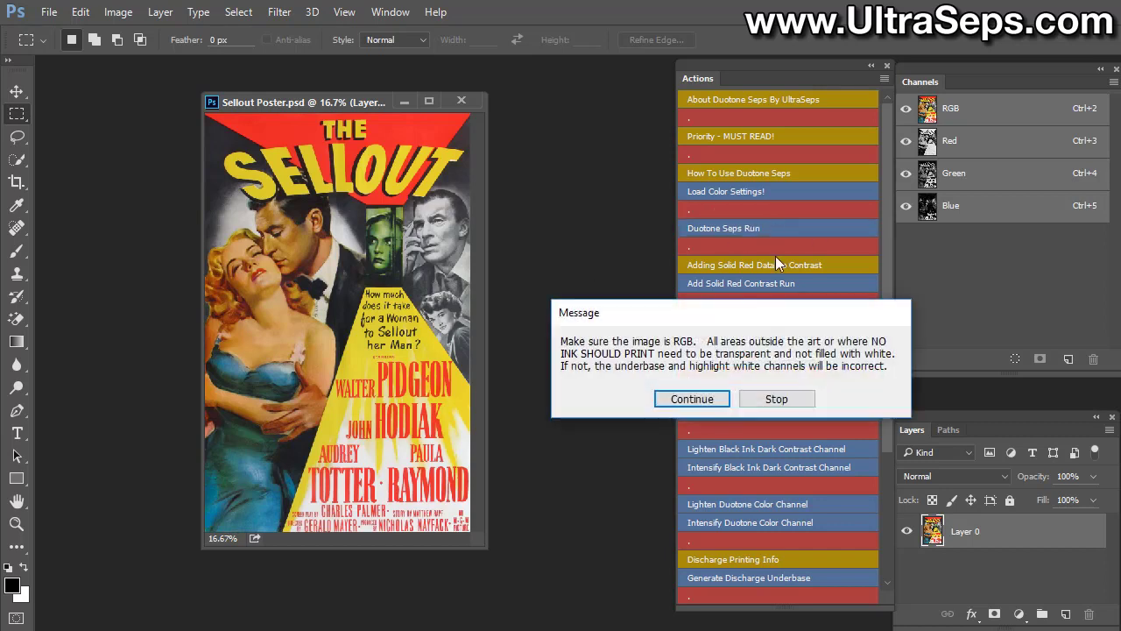
pyautogui.click(693, 397)
pyautogui.click(684, 398)
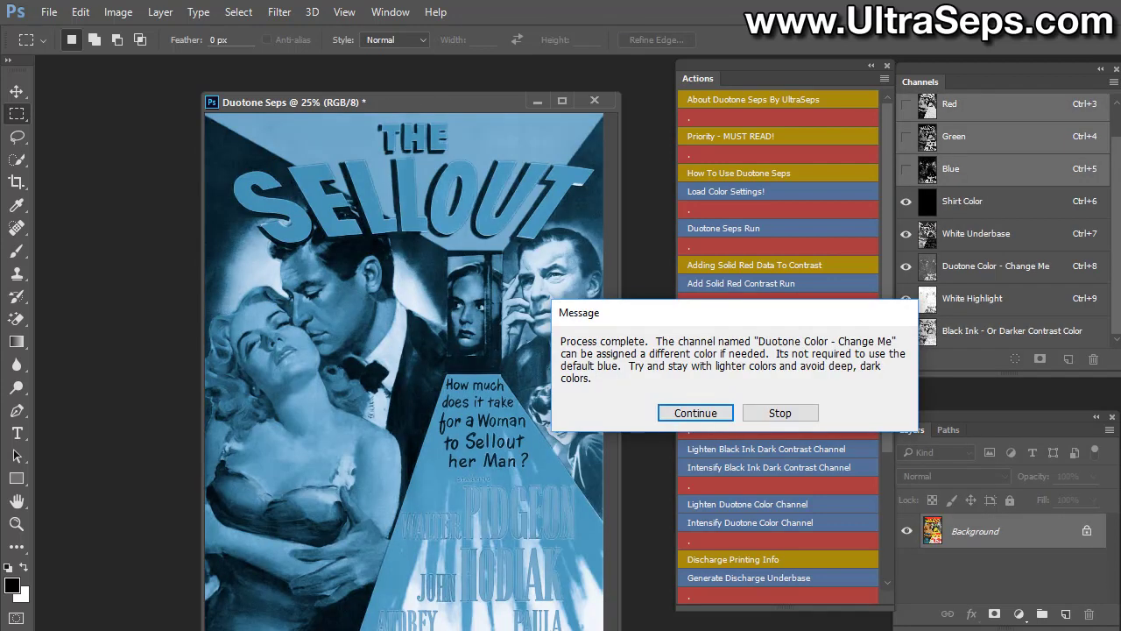
pyautogui.press('Return')
pyautogui.press('Return')
pyautogui.press('Return')
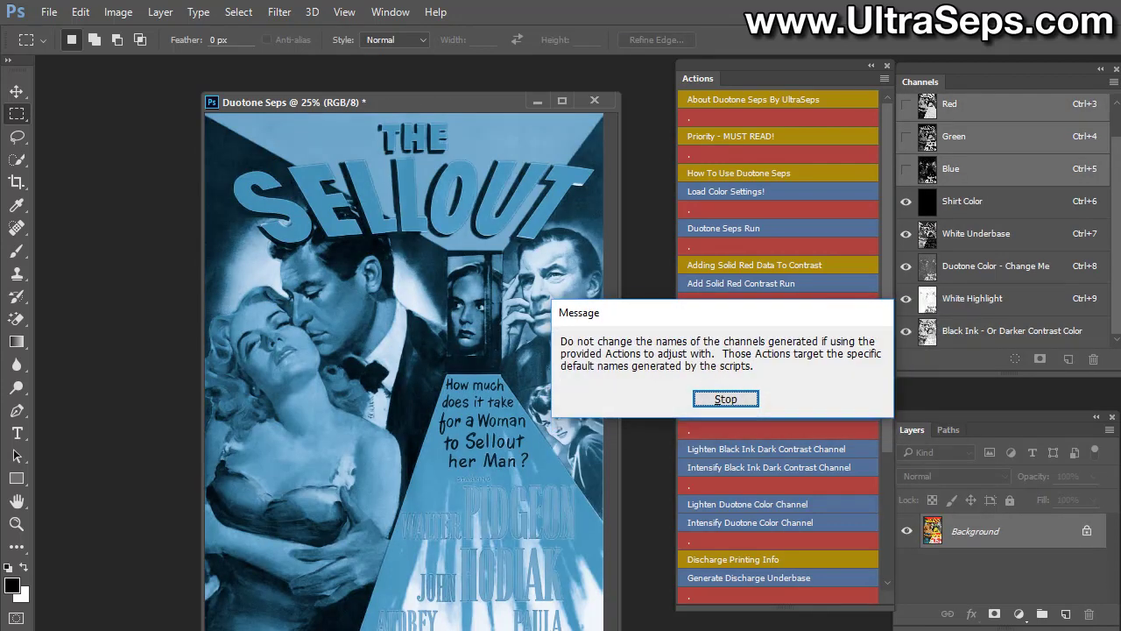
pyautogui.press('Return')
pyautogui.hotkey('ctrl', '-')
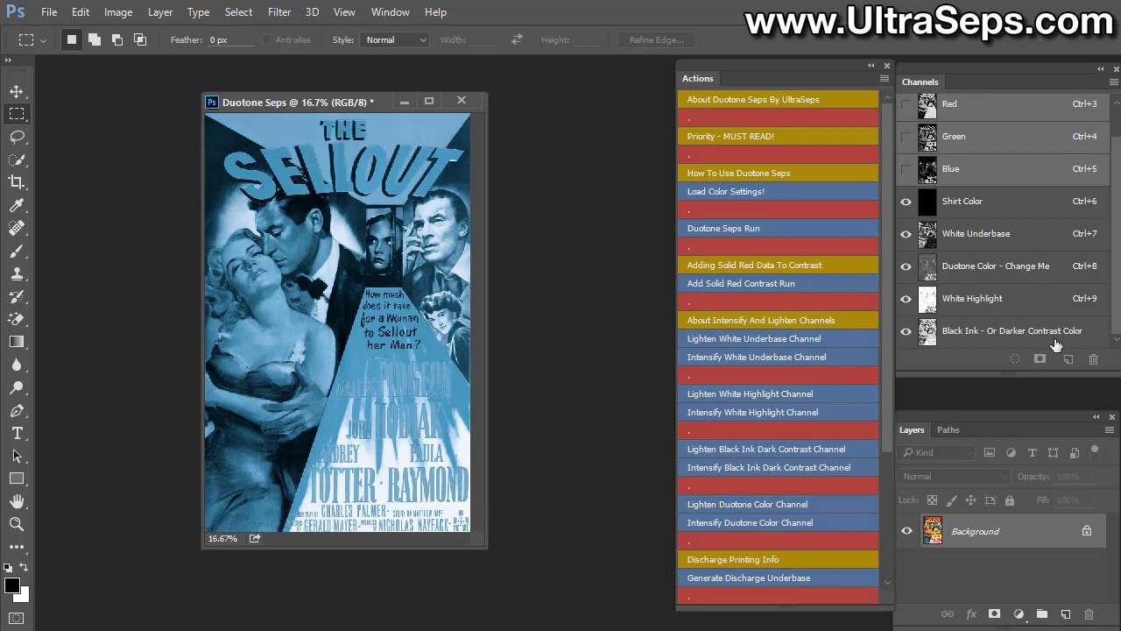
pyautogui.click(906, 331)
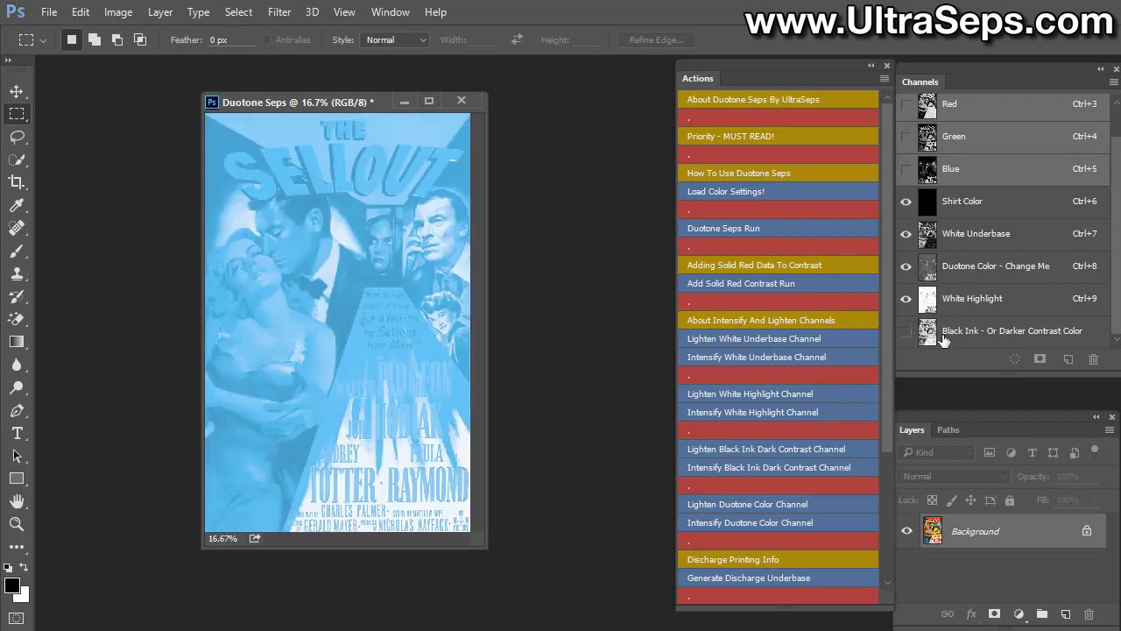
pyautogui.click(943, 339)
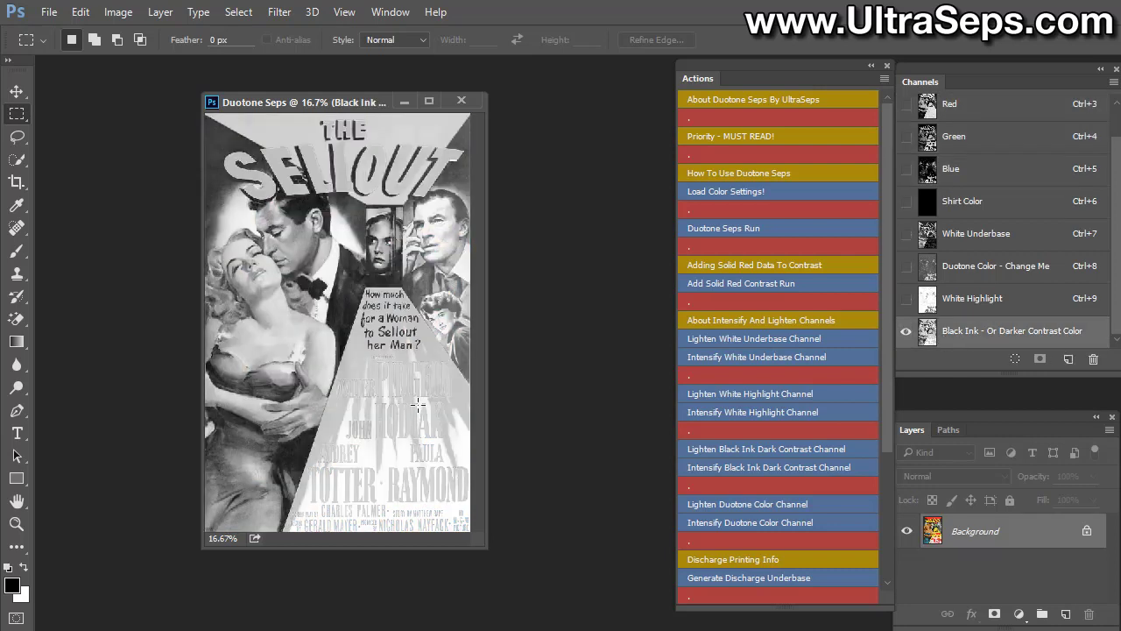
pyautogui.click(1030, 270)
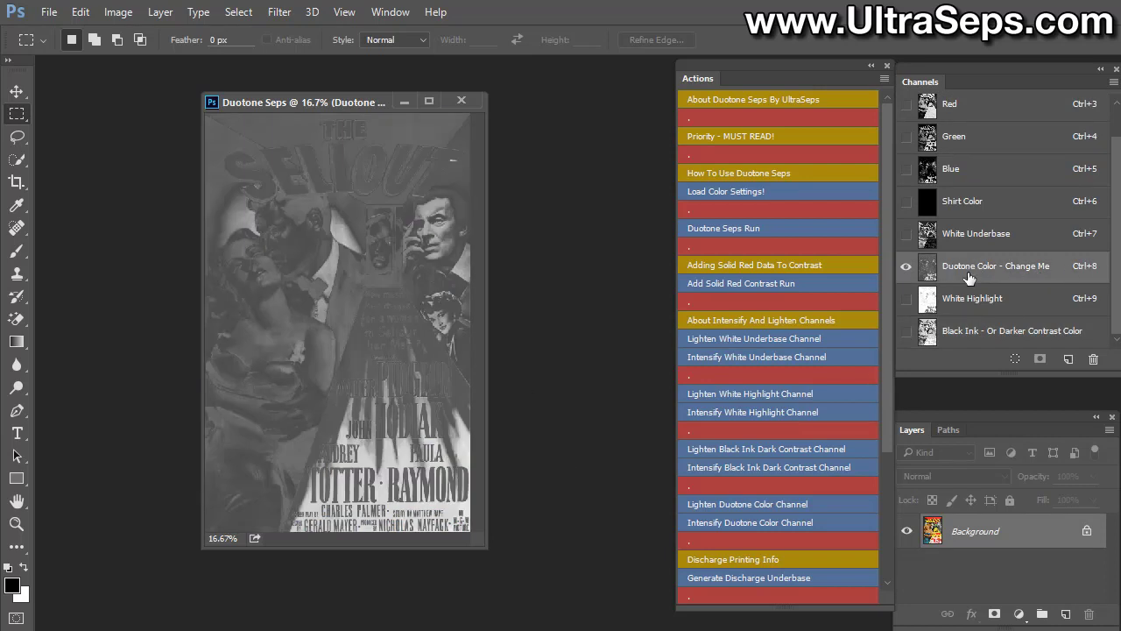
pyautogui.moveTo(902, 207); pyautogui.dragTo(913, 355)
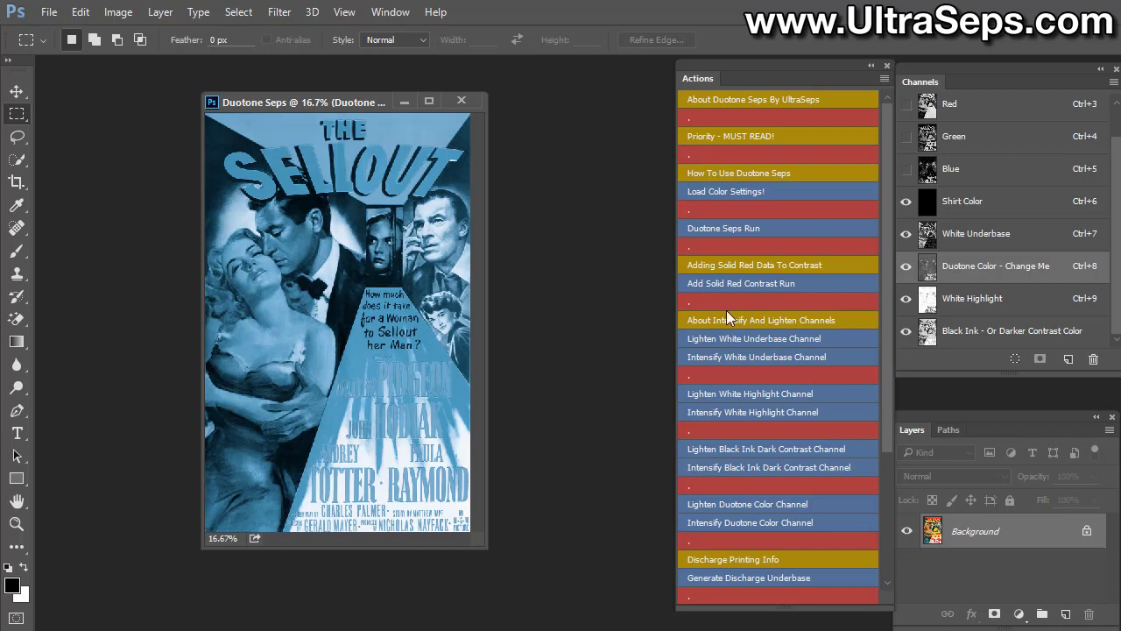
# Run the Add Solid Red Contrast Run action three times, confirming each pass
pyautogui.click(813, 287)
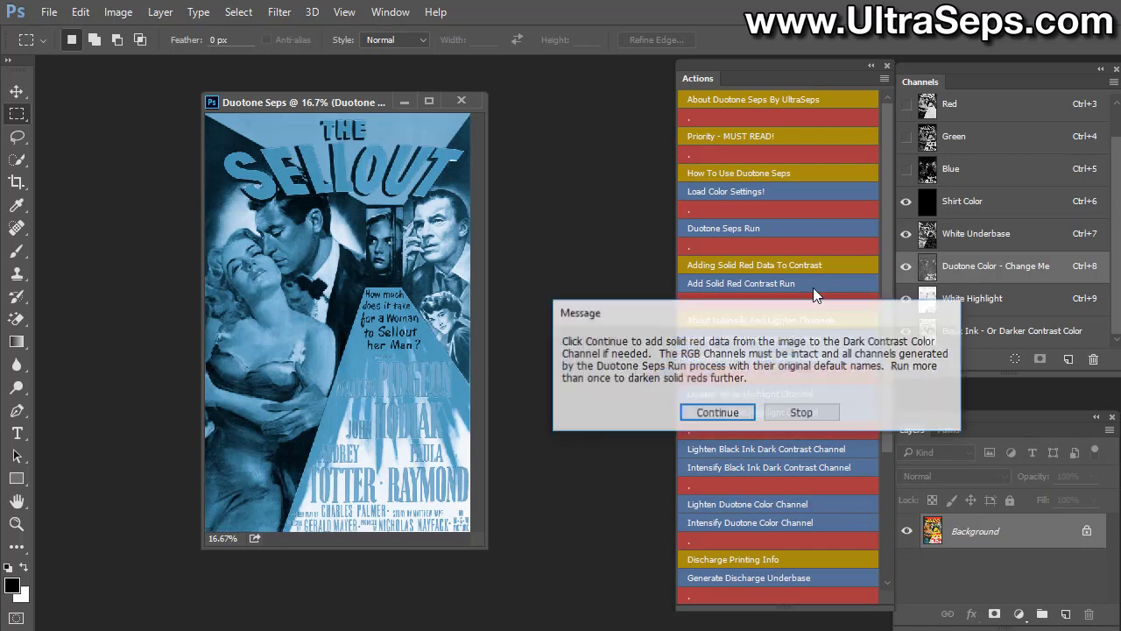
pyautogui.click(707, 411)
pyautogui.click(725, 413)
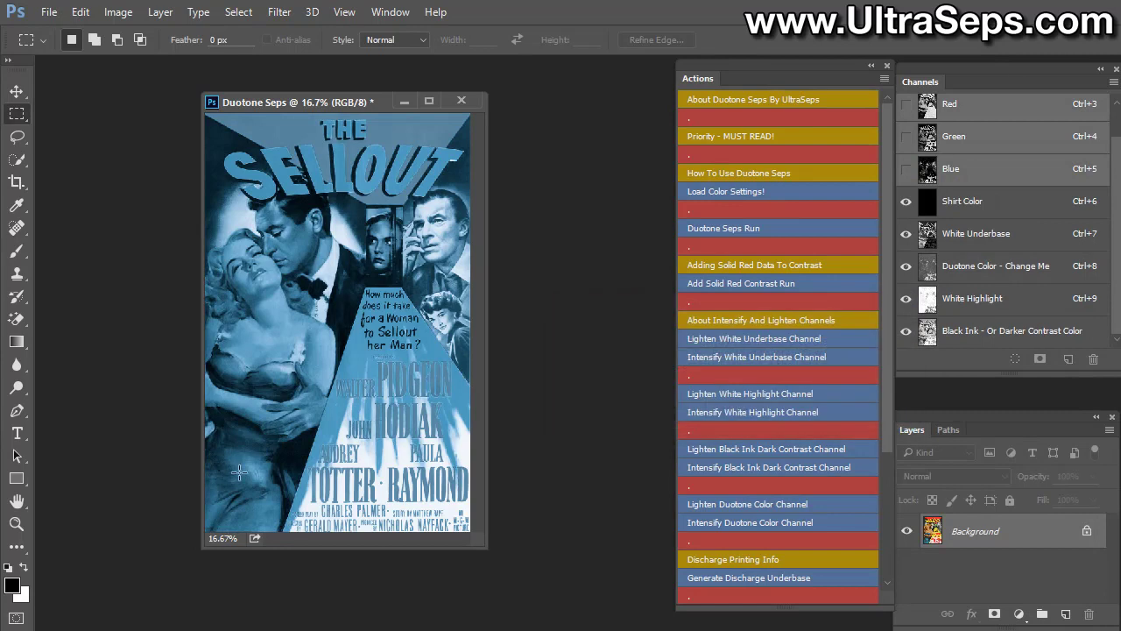
pyautogui.click(830, 285)
pyautogui.click(714, 413)
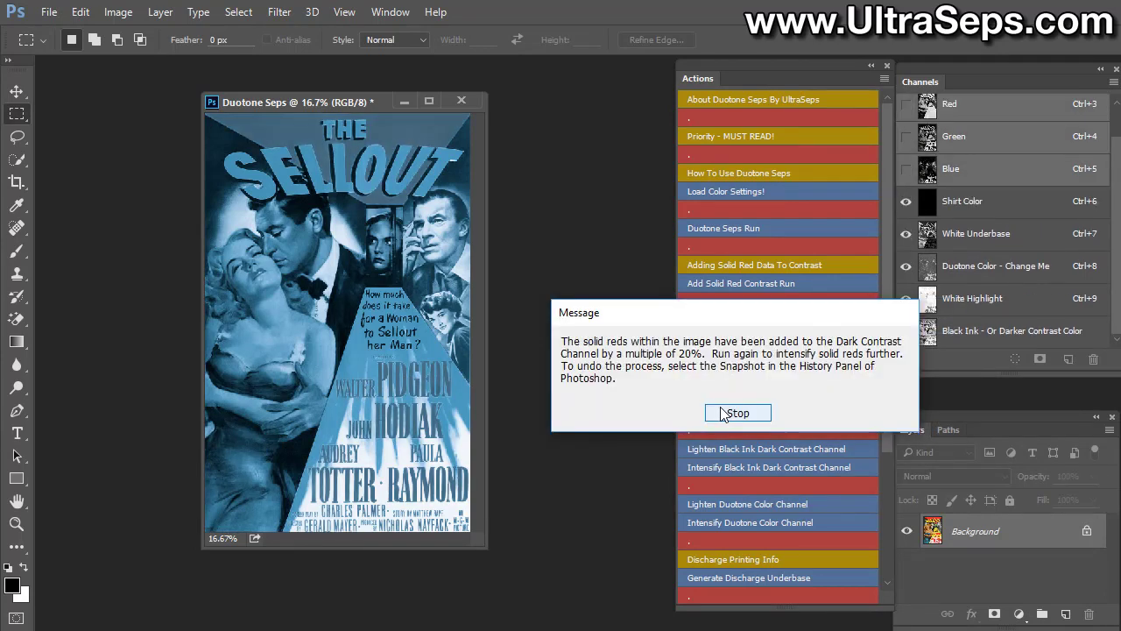
pyautogui.click(720, 413)
pyautogui.click(809, 283)
pyautogui.click(727, 413)
pyautogui.click(739, 413)
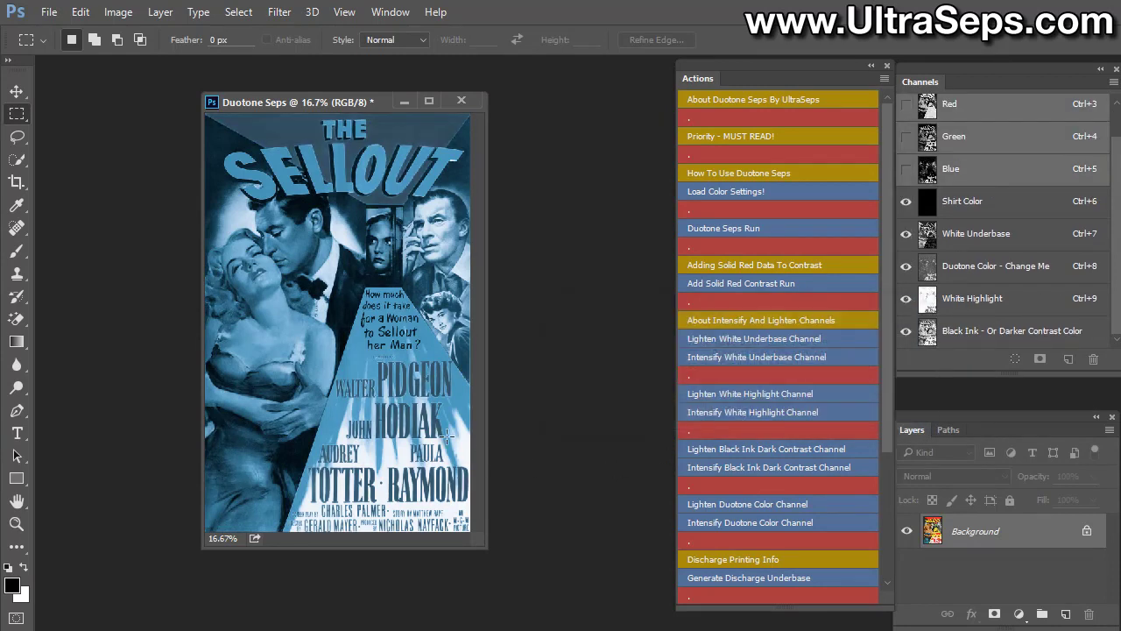
# Inspect the Black Ink channel alone, re-enable all spot channels, and float the History panel
pyautogui.click(906, 299)
pyautogui.click(972, 298)
pyautogui.click(996, 330)
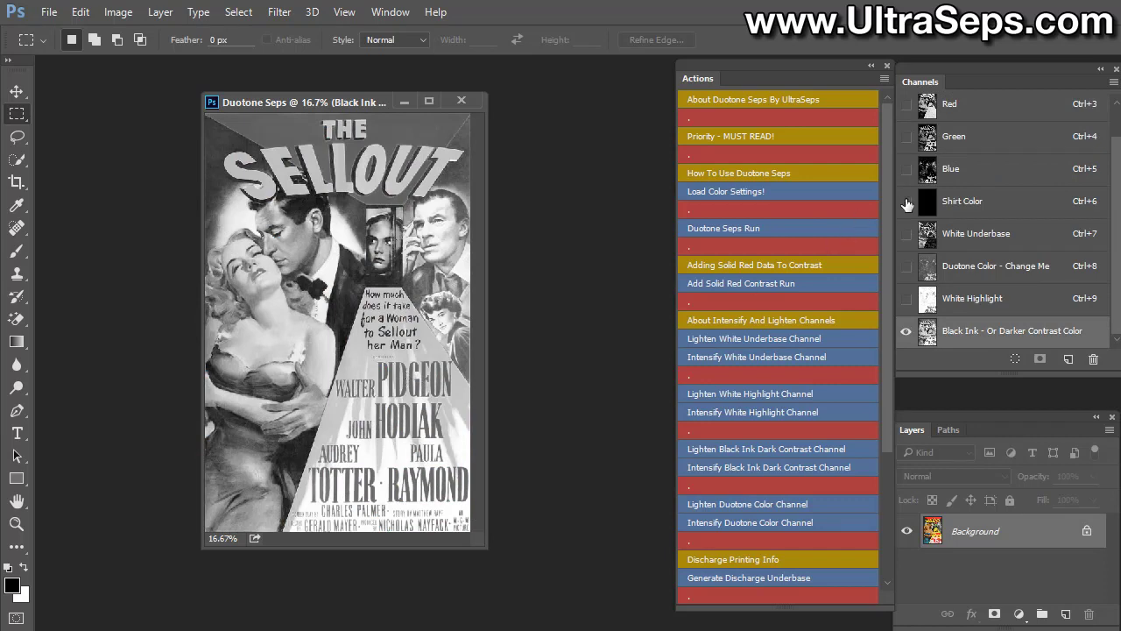
pyautogui.moveTo(906, 201); pyautogui.dragTo(911, 309)
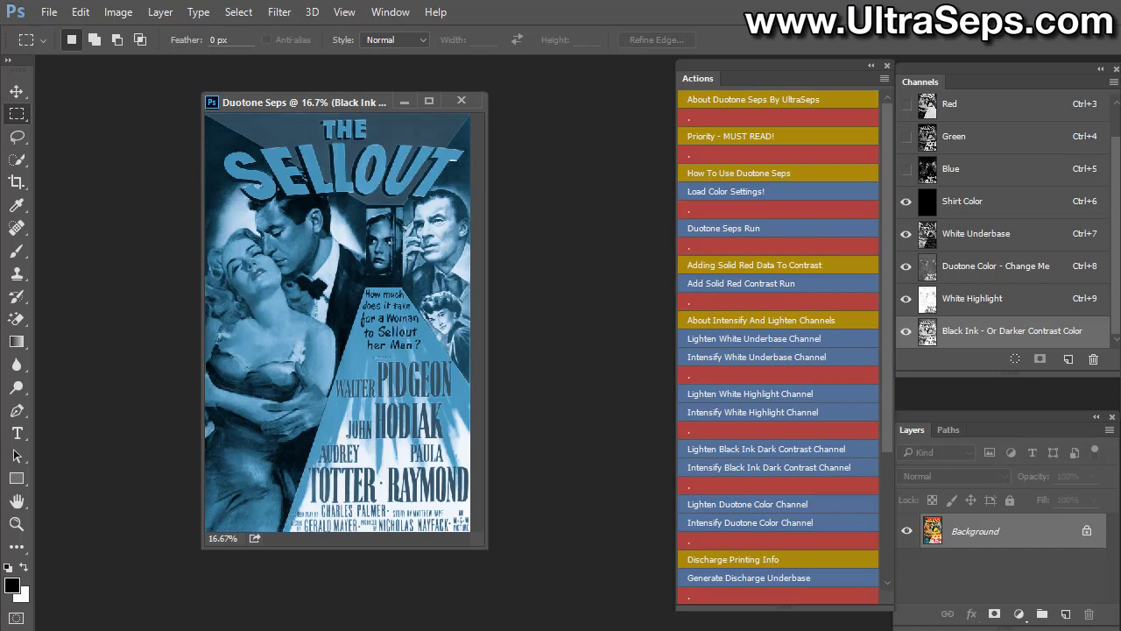
pyautogui.moveTo(1109, 105); pyautogui.dragTo(585, 150)
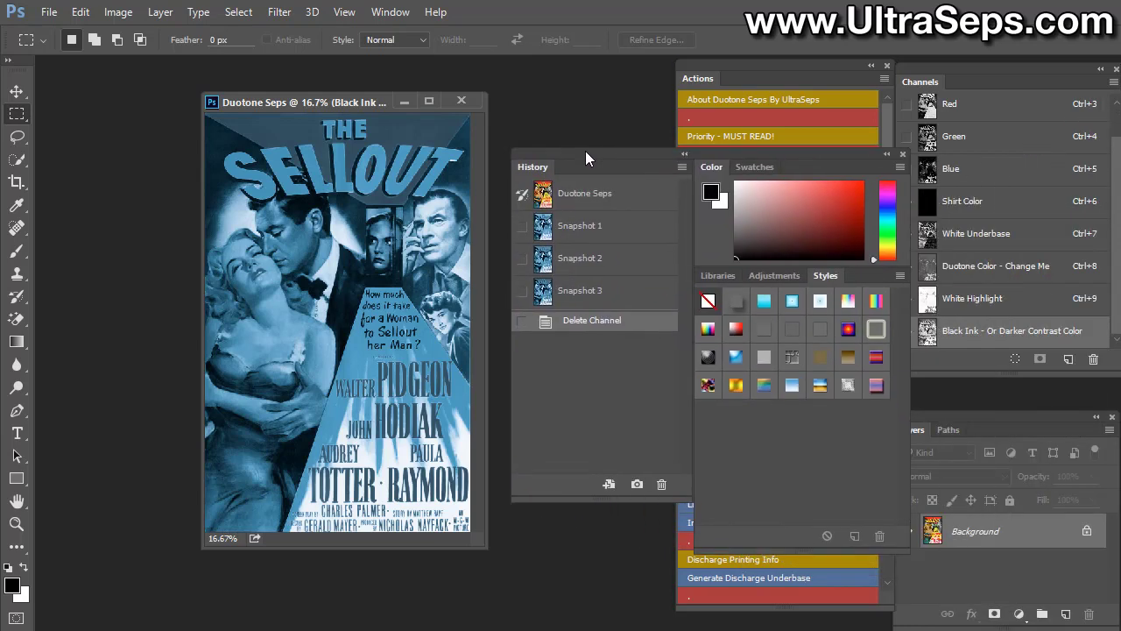
# Compare Snapshots 3, 2 and 1 in History, ending back on Snapshot 3
pyautogui.click(599, 303)
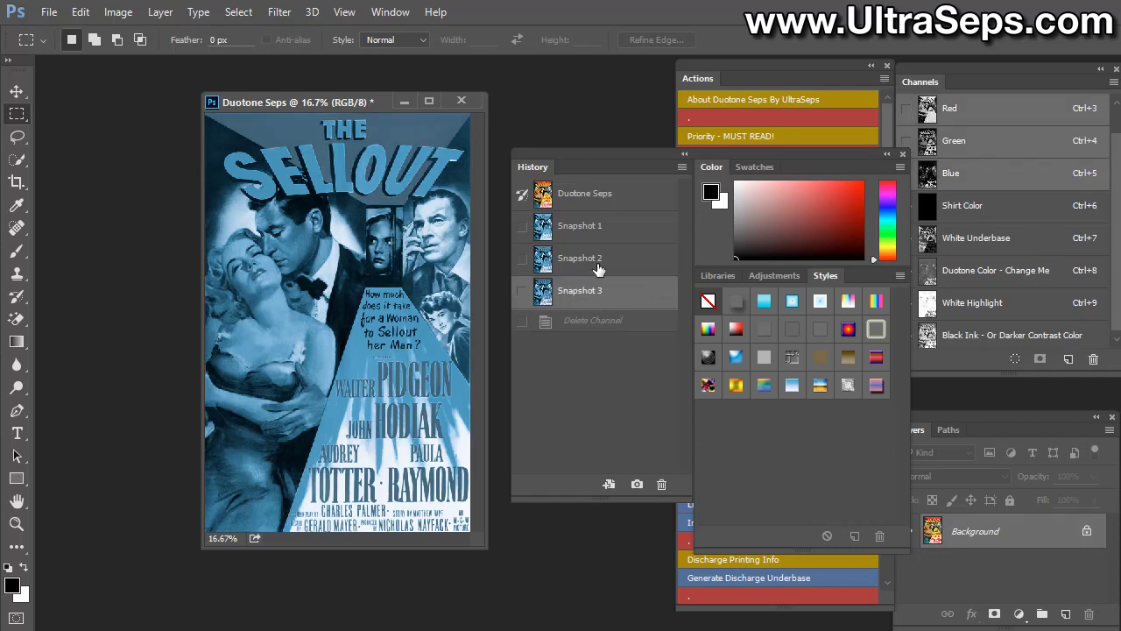
pyautogui.click(599, 264)
pyautogui.click(602, 232)
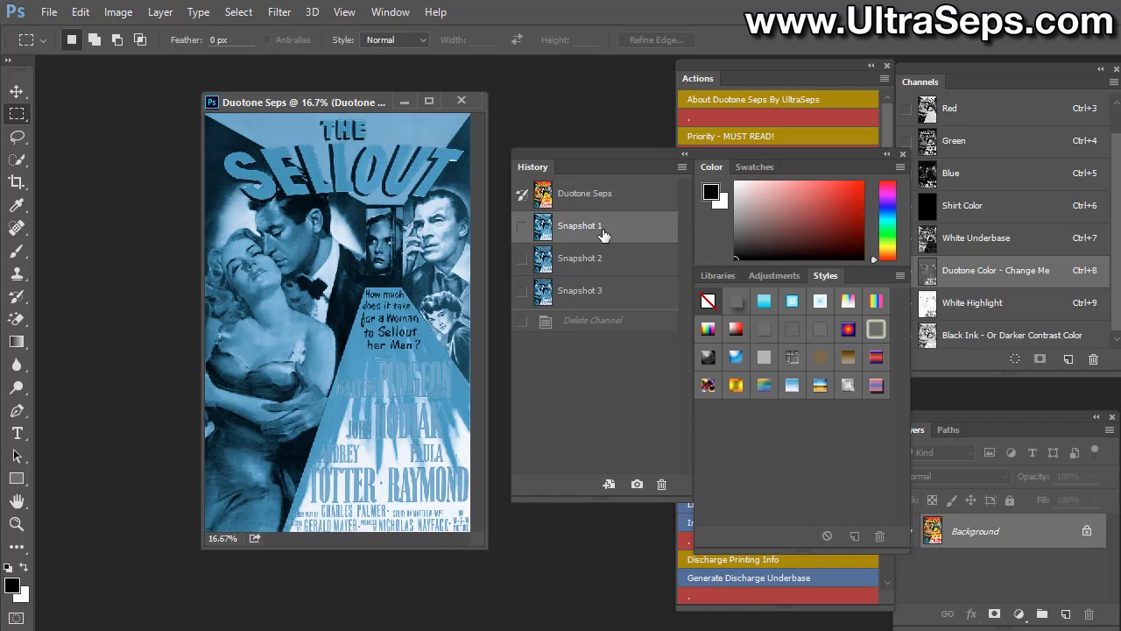
pyautogui.click(604, 259)
pyautogui.click(602, 296)
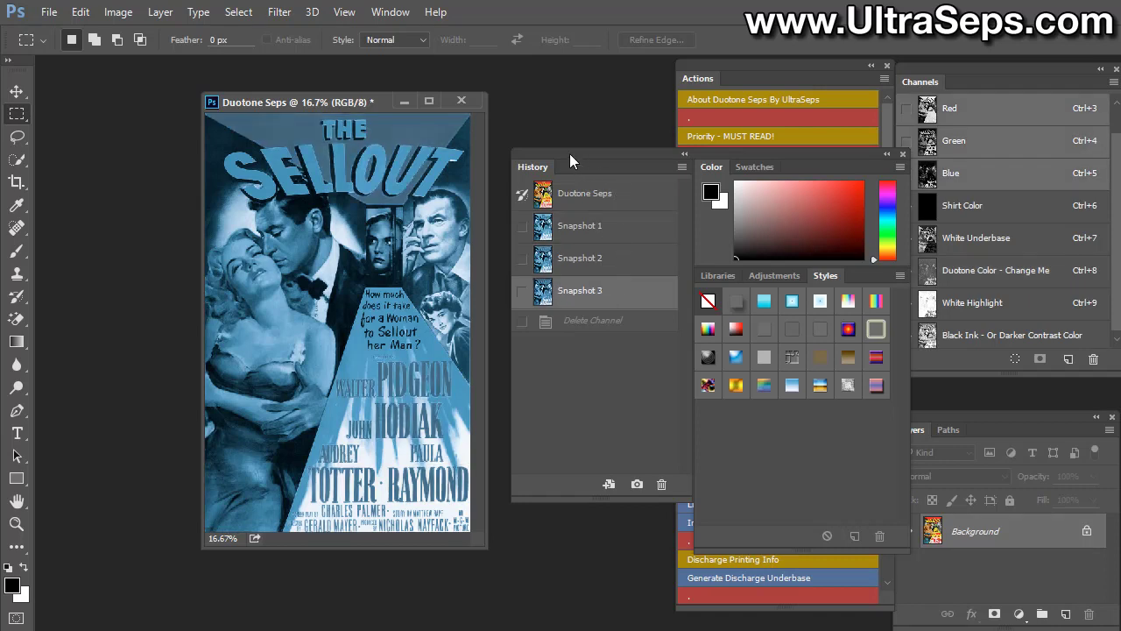
# Dock the History/Color/Styles panel group back into the right-hand panels
pyautogui.moveTo(569, 160); pyautogui.dragTo(1120, 149)
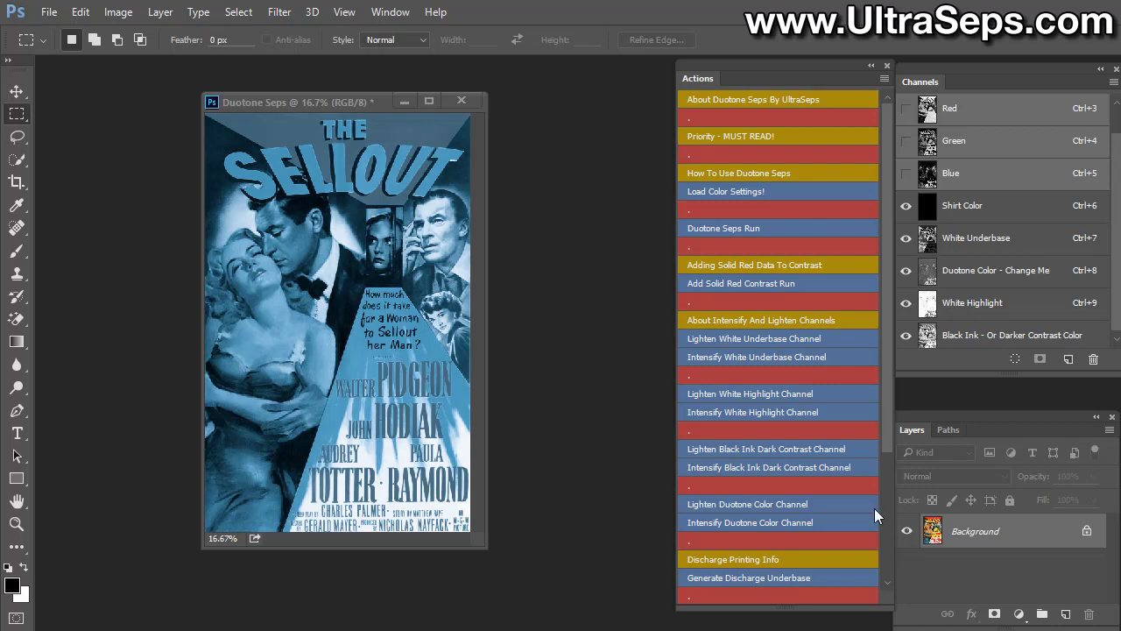
# Run the Convert To Duotone Green action and stop at its message
pyautogui.scroll(-5, 874, 508)
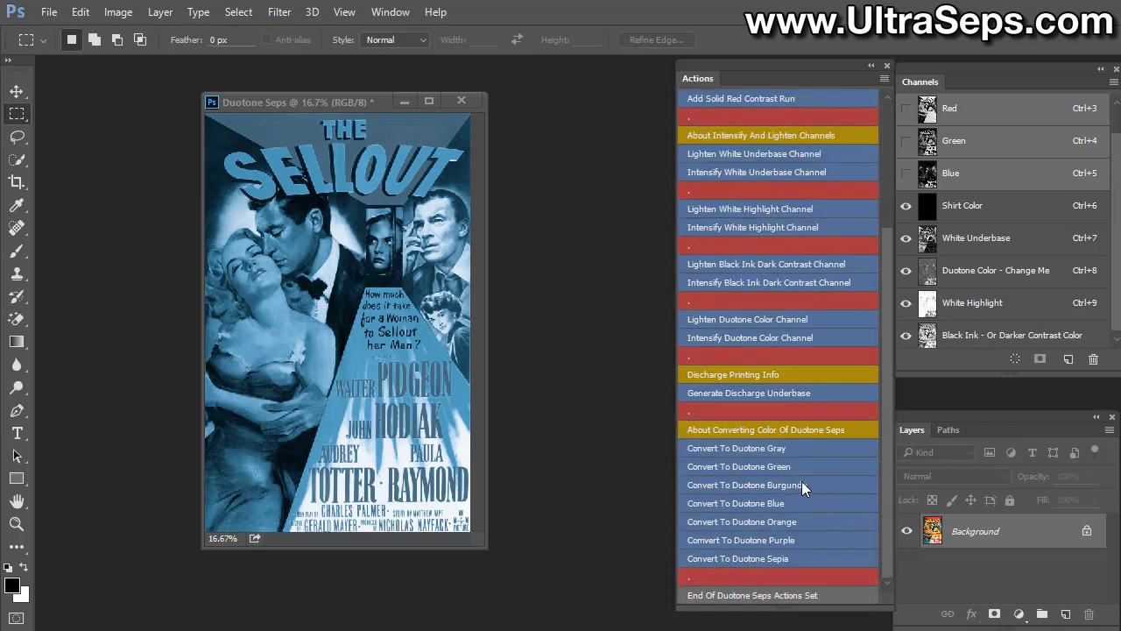
pyautogui.click(796, 467)
pyautogui.click(704, 398)
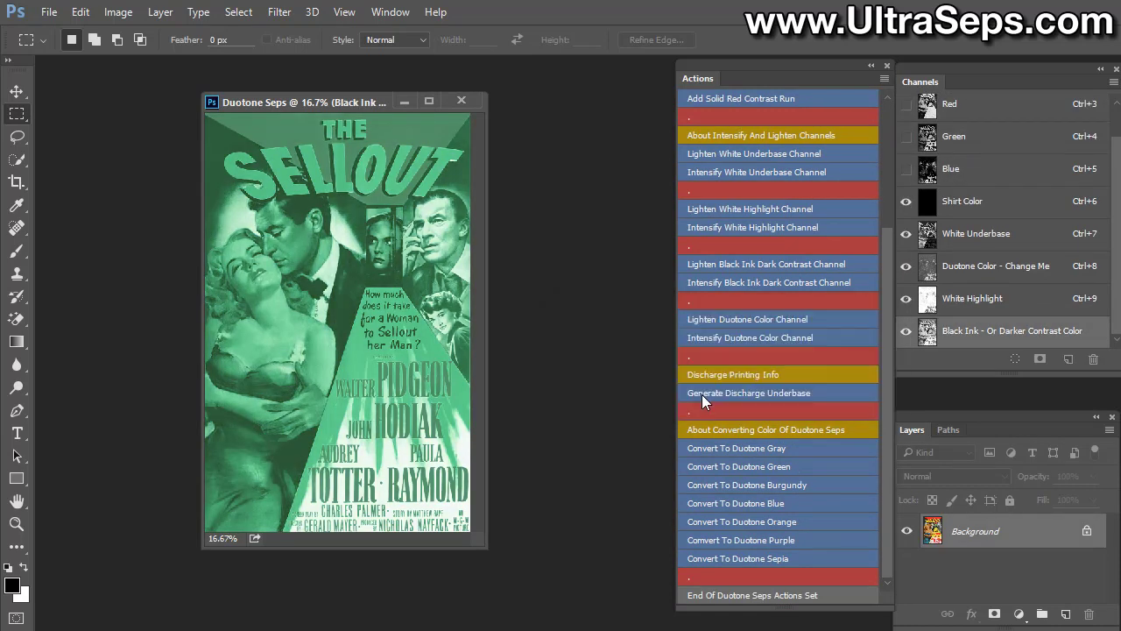
pyautogui.doubleClick(1036, 266)
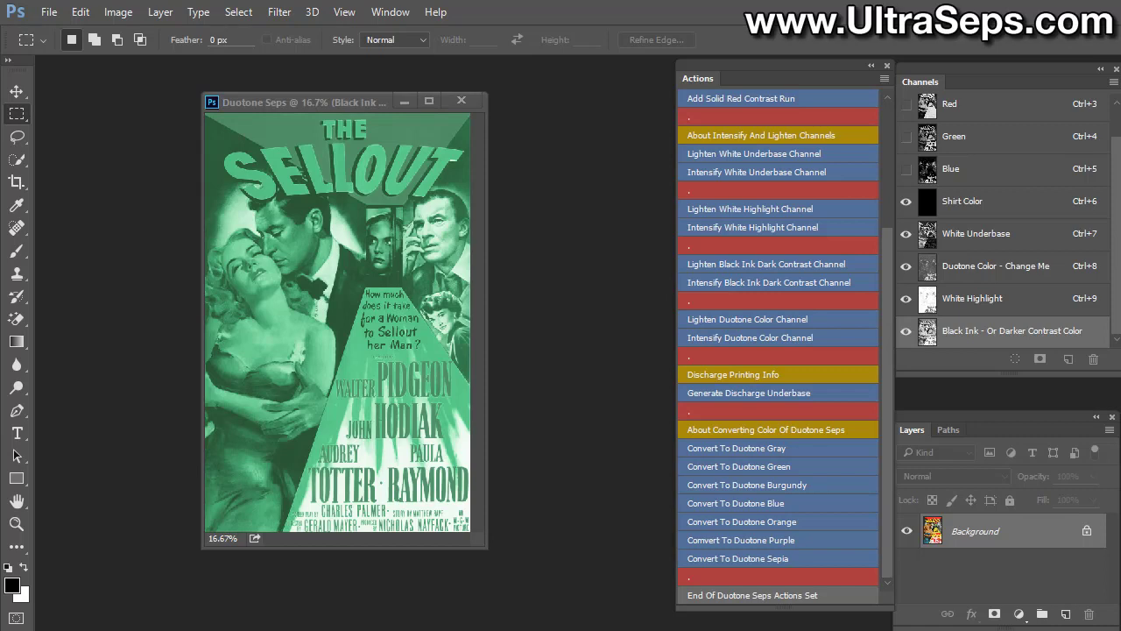